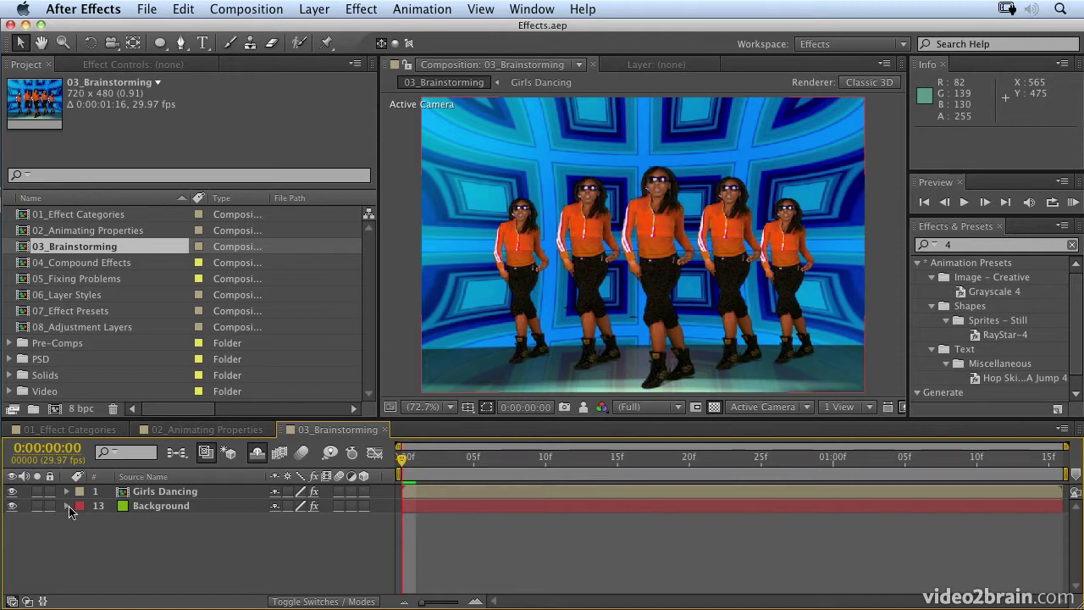
Step: Select the Background layer in the open 03_Brainstorming composition
{"action": "left_click", "coordinate": [141, 509]}
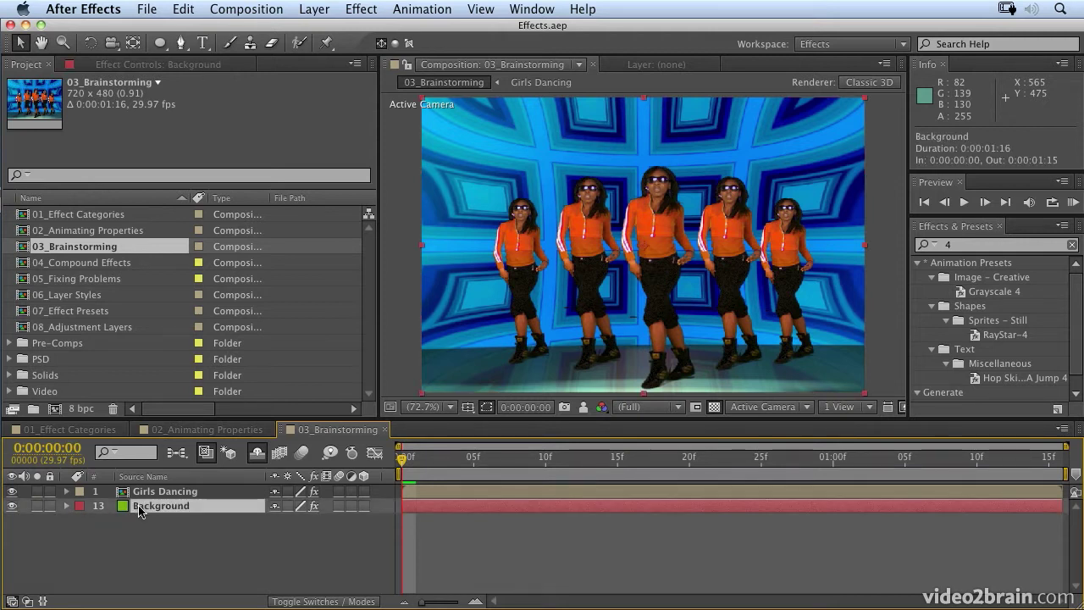
Step: Disable Colorama, CC Tiler, CC Kaleida, CC Lens and 4-Color Gradient, then brainstorm the Fractal Noise background
{"action": "left_click", "coordinate": [66, 506]}
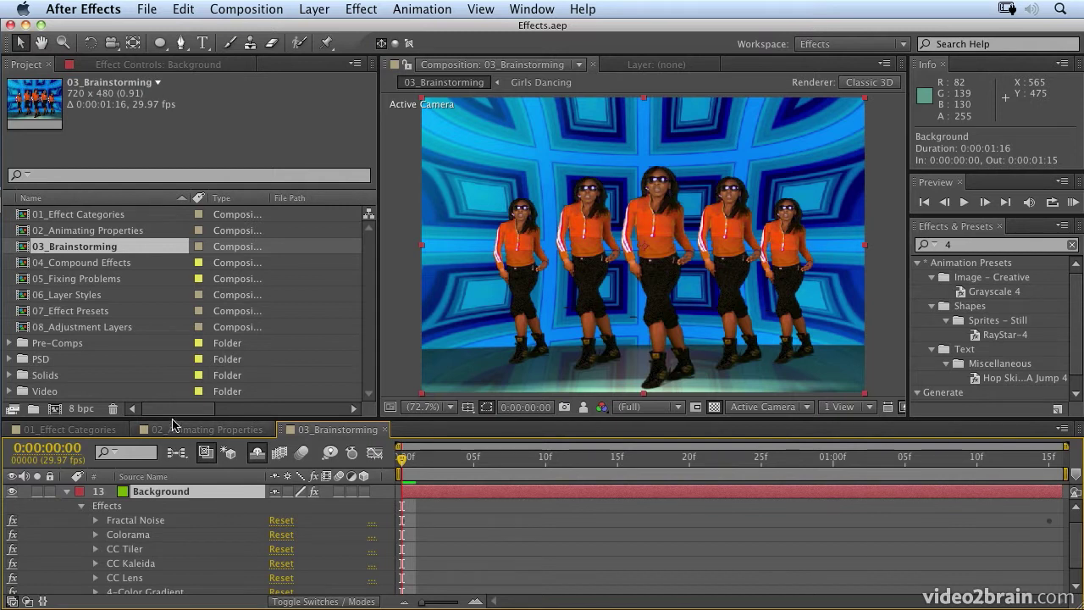
{"action": "double_click", "coordinate": [132, 521]}
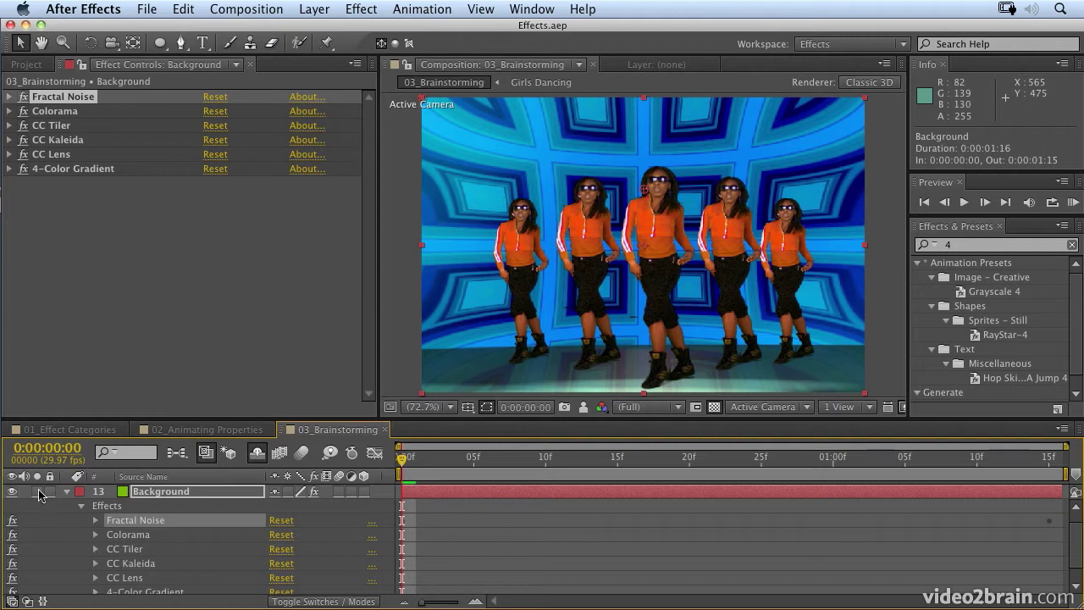
{"action": "scroll", "coordinate": [15, 585], "scroll_direction": "down", "scroll_amount": 1}
{"action": "left_click", "coordinate": [12, 543]}
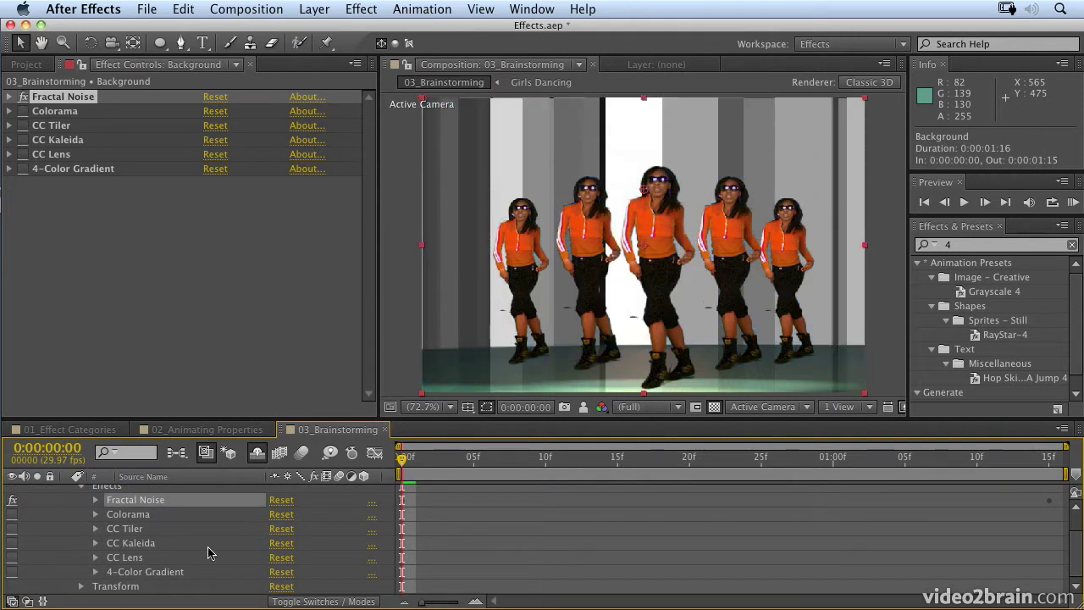
{"action": "scroll", "coordinate": [207, 553], "scroll_direction": "up", "scroll_amount": 2}
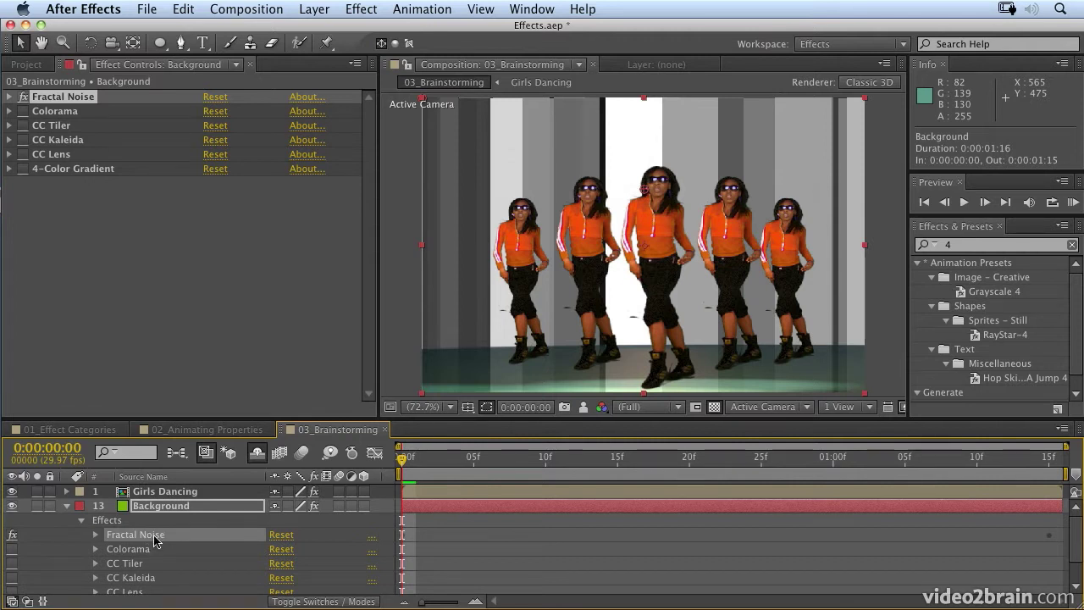
{"action": "left_click", "coordinate": [330, 453]}
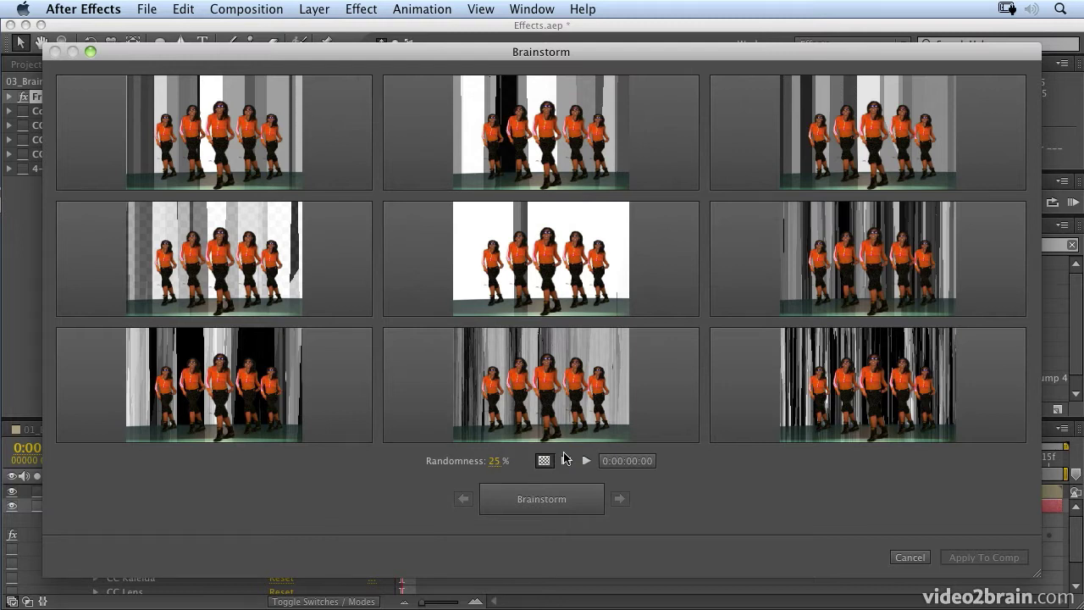
Step: Play the nine variations in an enlarged dialog, then maximize and restore the middle-right tile
{"action": "left_click", "coordinate": [586, 460]}
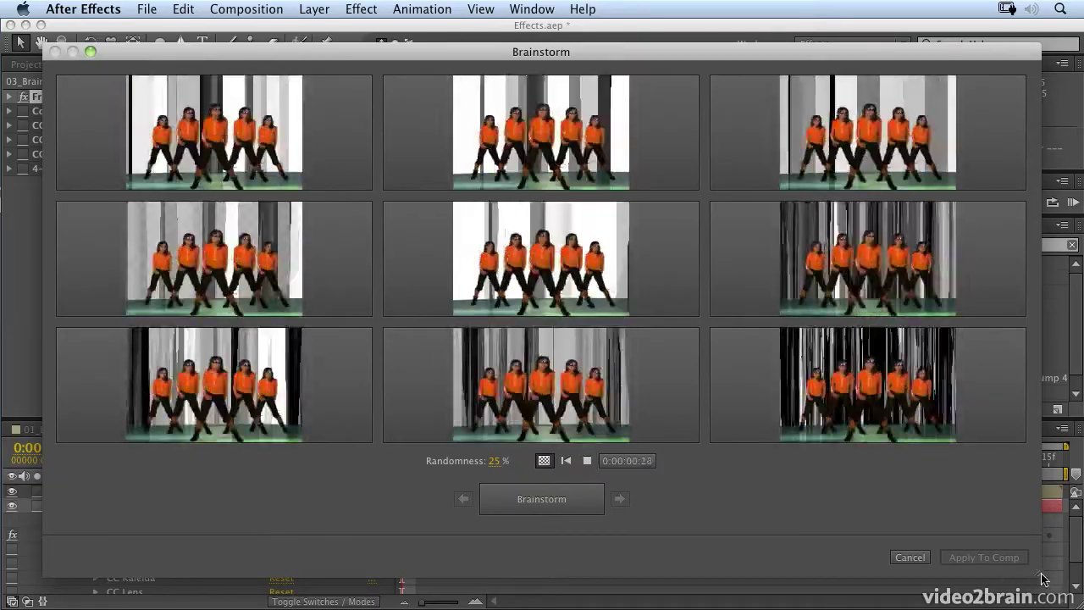
{"action": "left_click_drag", "start_coordinate": [1042, 581], "coordinate": [1048, 590]}
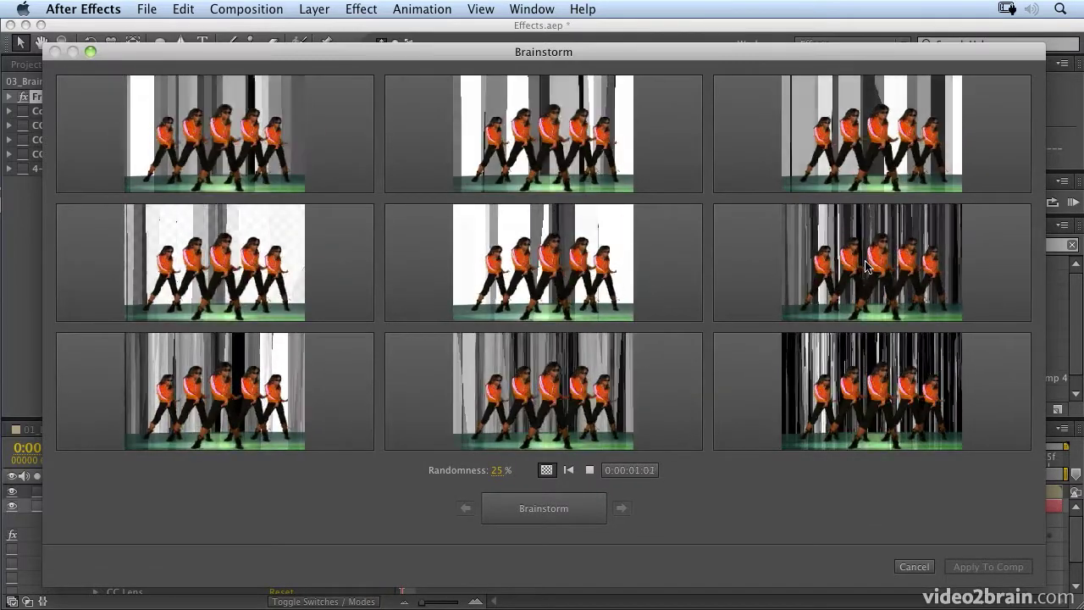
{"action": "mouse_move", "coordinate": [881, 296]}
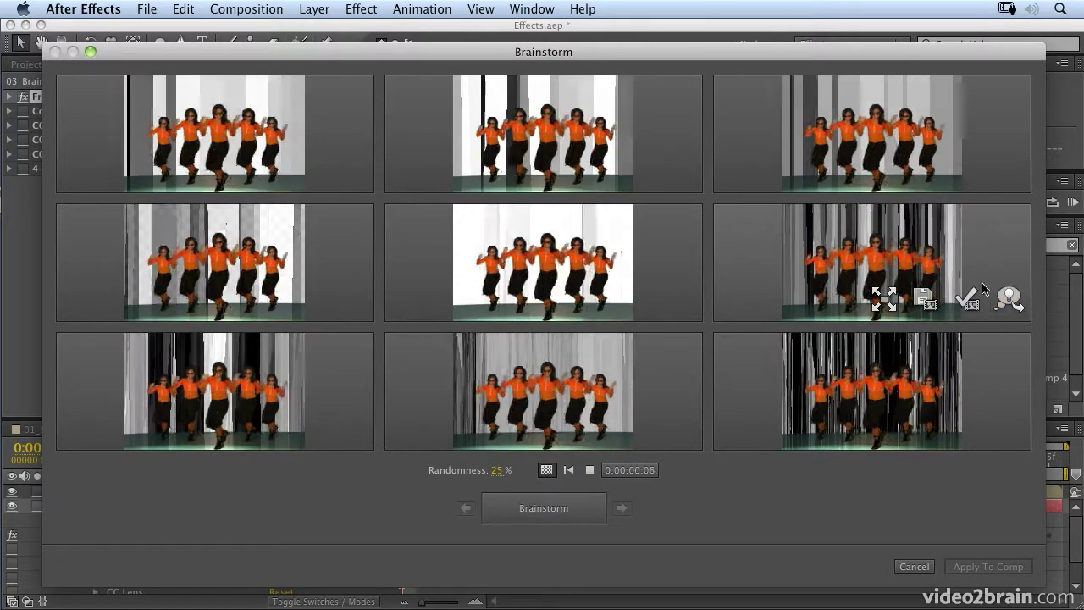
{"action": "left_click", "coordinate": [883, 299]}
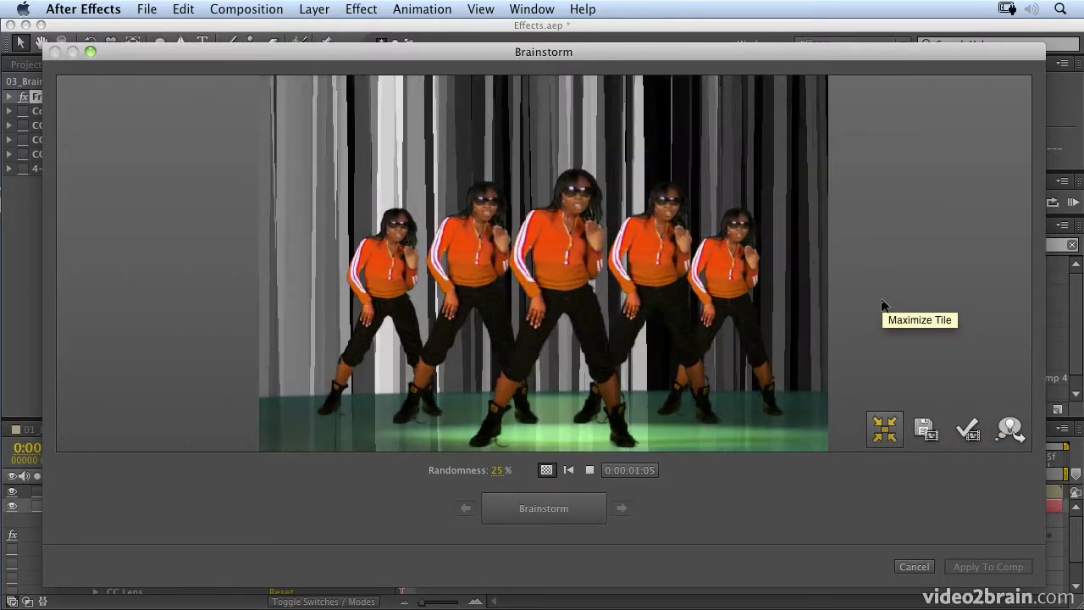
{"action": "left_click", "coordinate": [885, 429]}
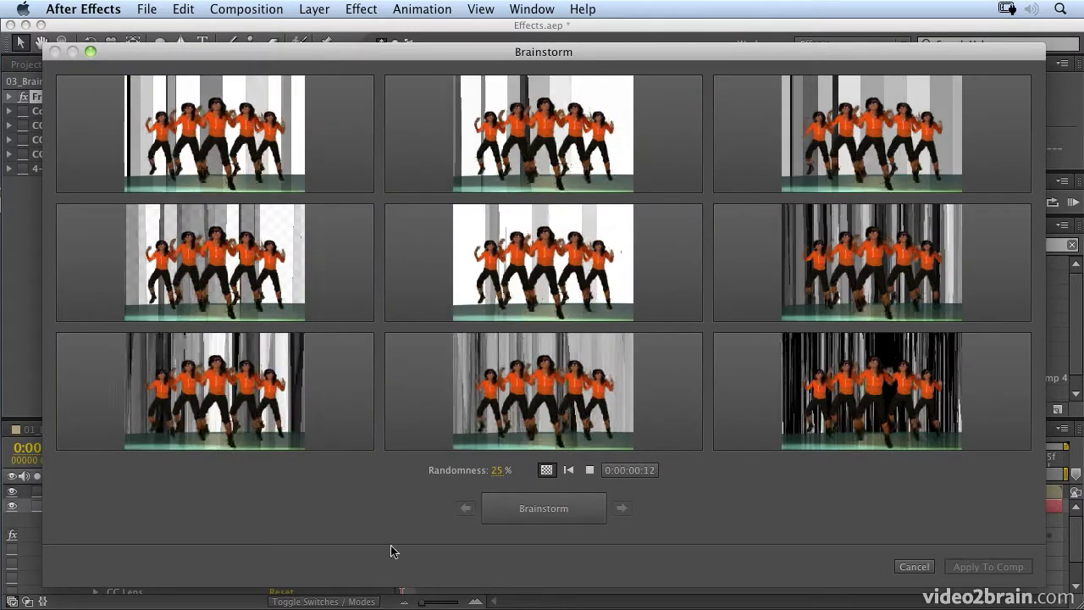
Step: Brainstorm again at 100% randomness and maximize the left-middle black-and-white swirl variant
{"action": "left_click", "coordinate": [498, 470]}
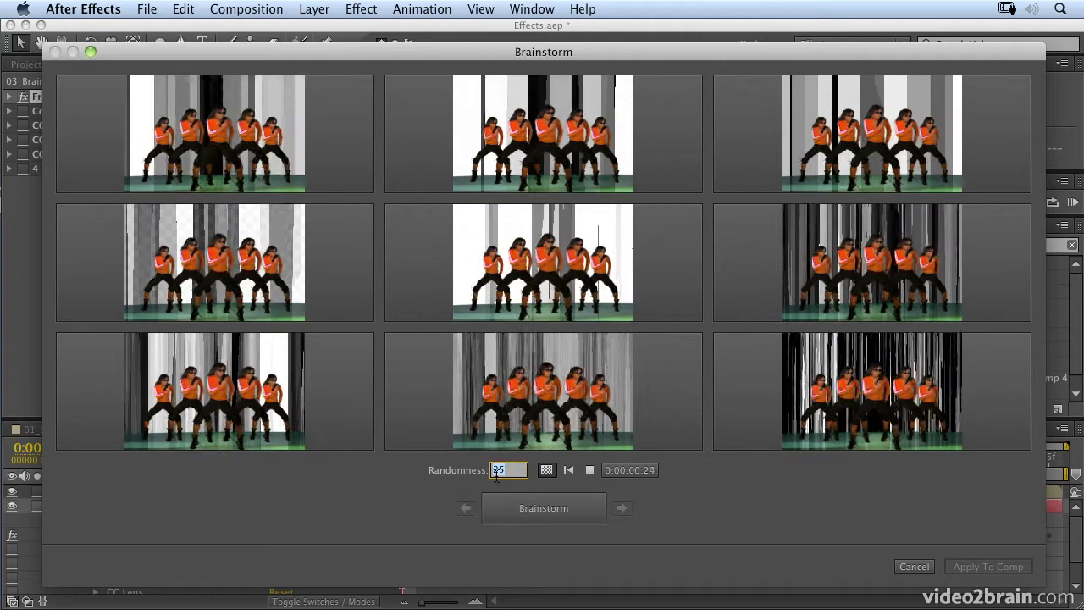
{"action": "type", "text": "100"}
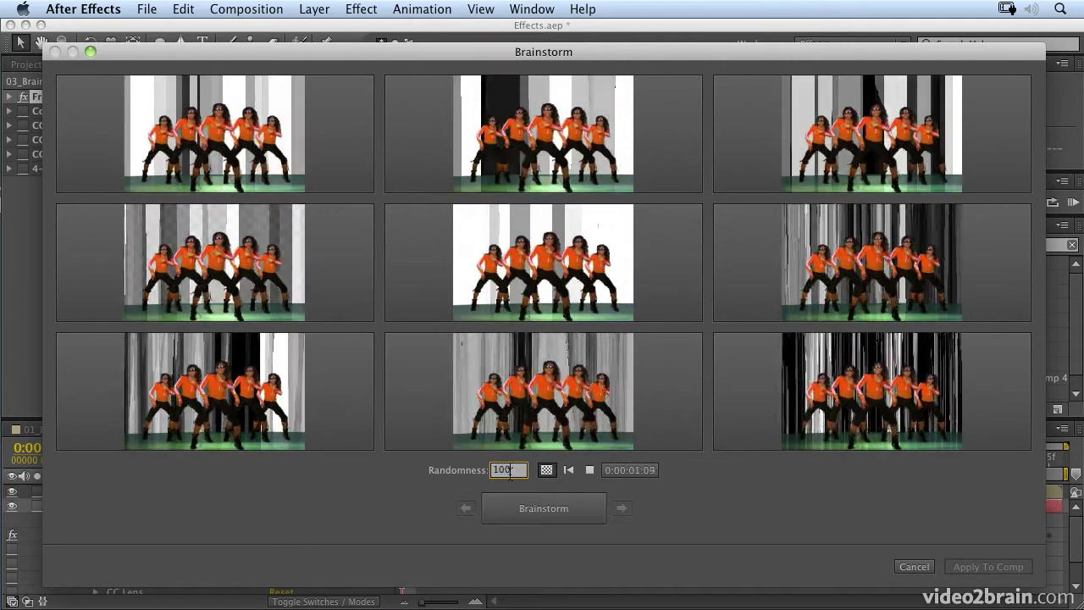
{"action": "left_click", "coordinate": [546, 513]}
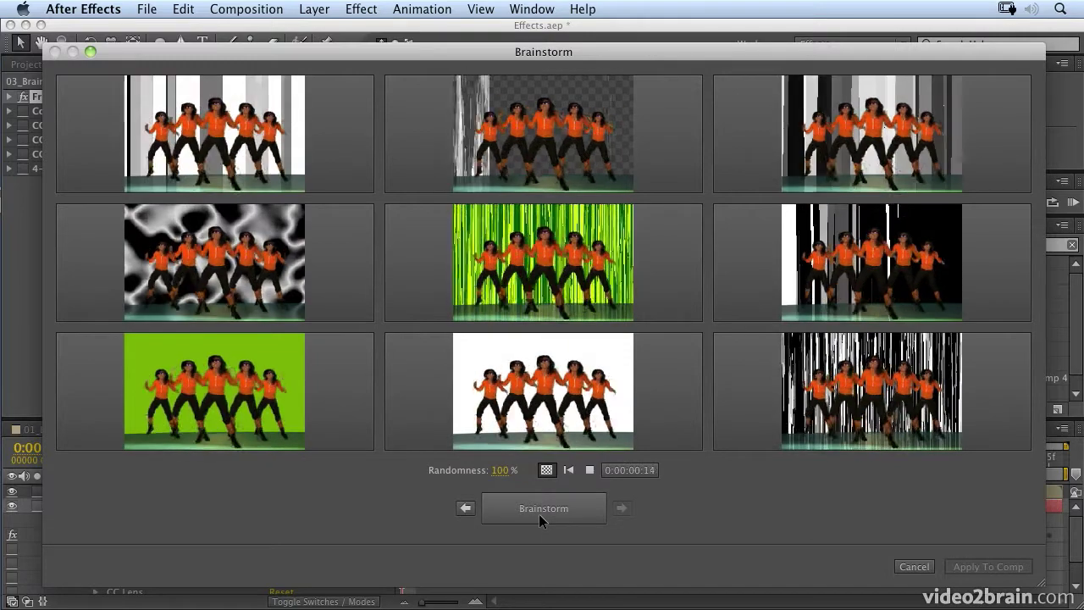
{"action": "mouse_move", "coordinate": [597, 238]}
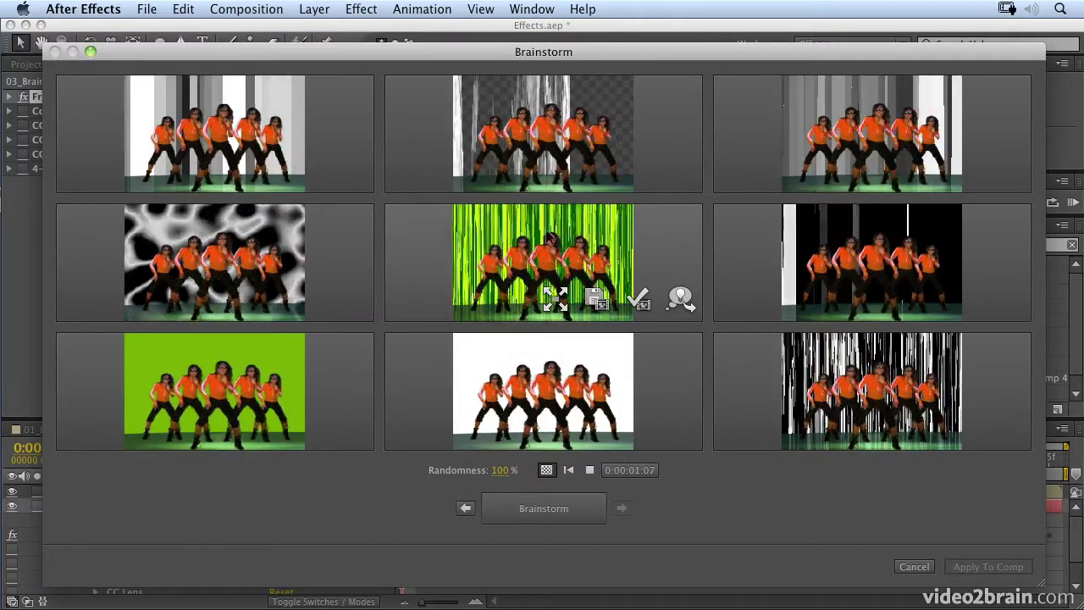
{"action": "mouse_move", "coordinate": [226, 235]}
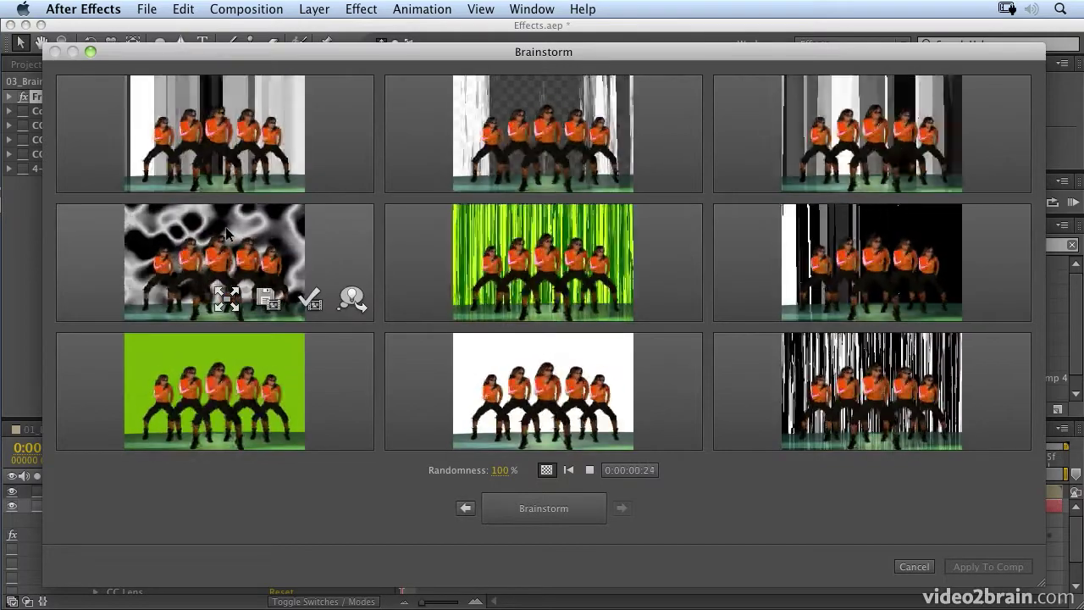
{"action": "left_click", "coordinate": [227, 300]}
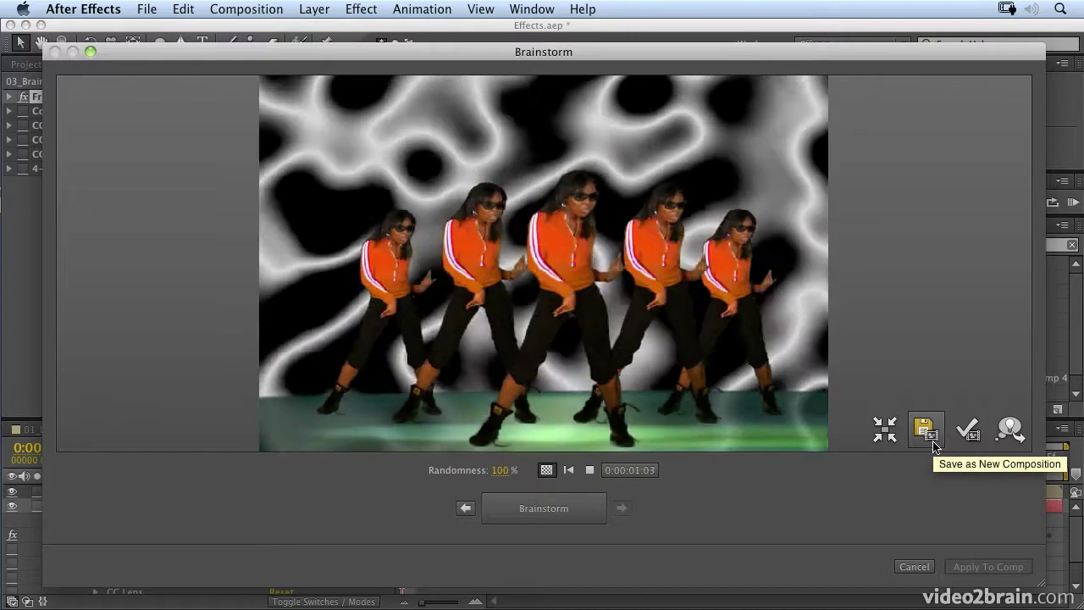
Step: Keep the top-left tile, brainstorm a new round, and apply the green-stripe variant to the composition
{"action": "left_click", "coordinate": [884, 440]}
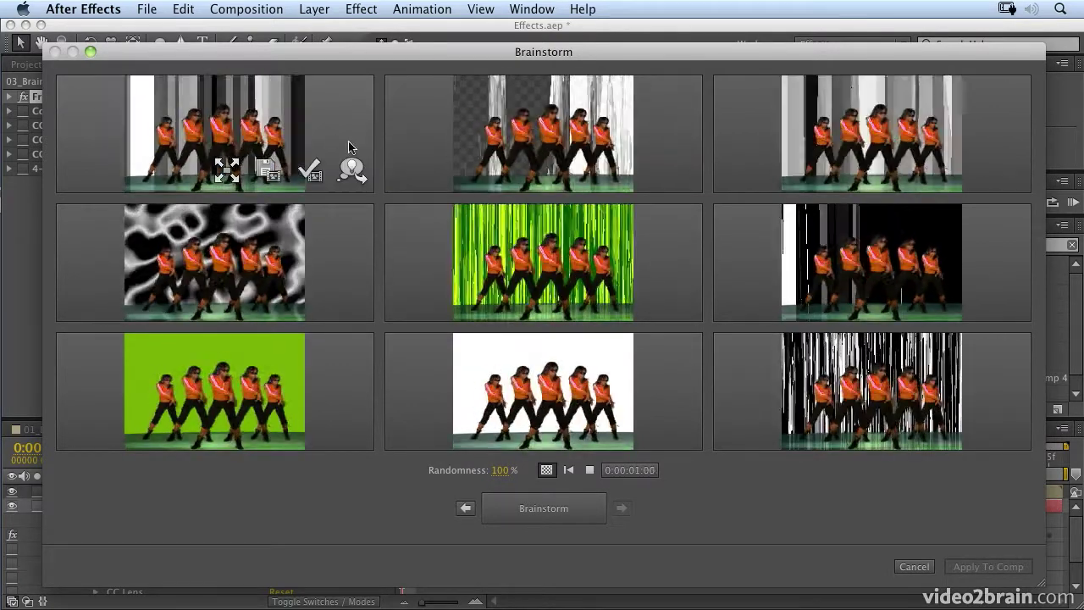
{"action": "left_click", "coordinate": [351, 168]}
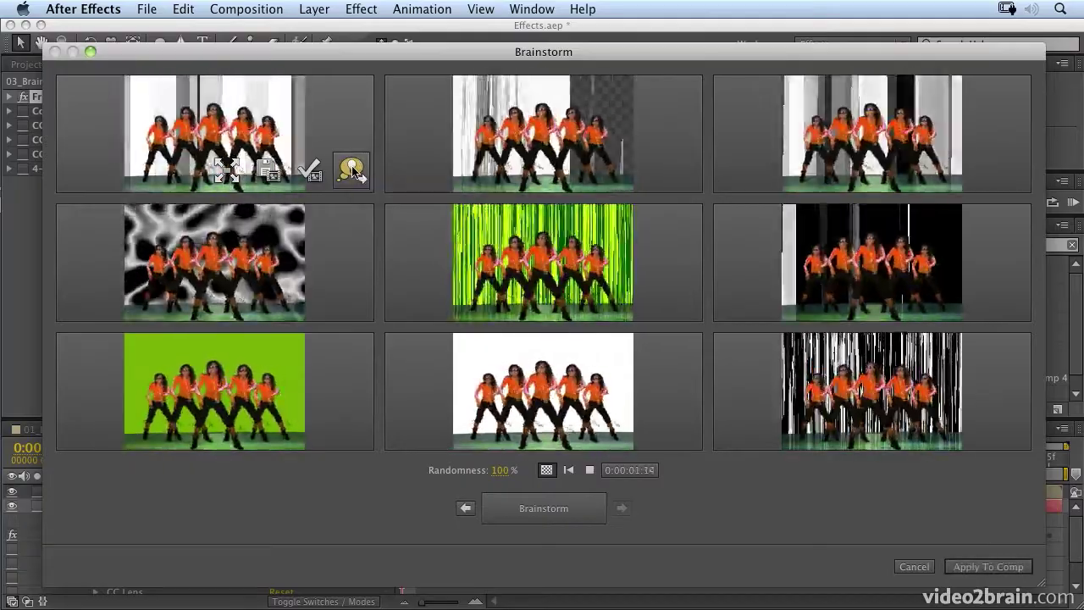
{"action": "left_click", "coordinate": [552, 510]}
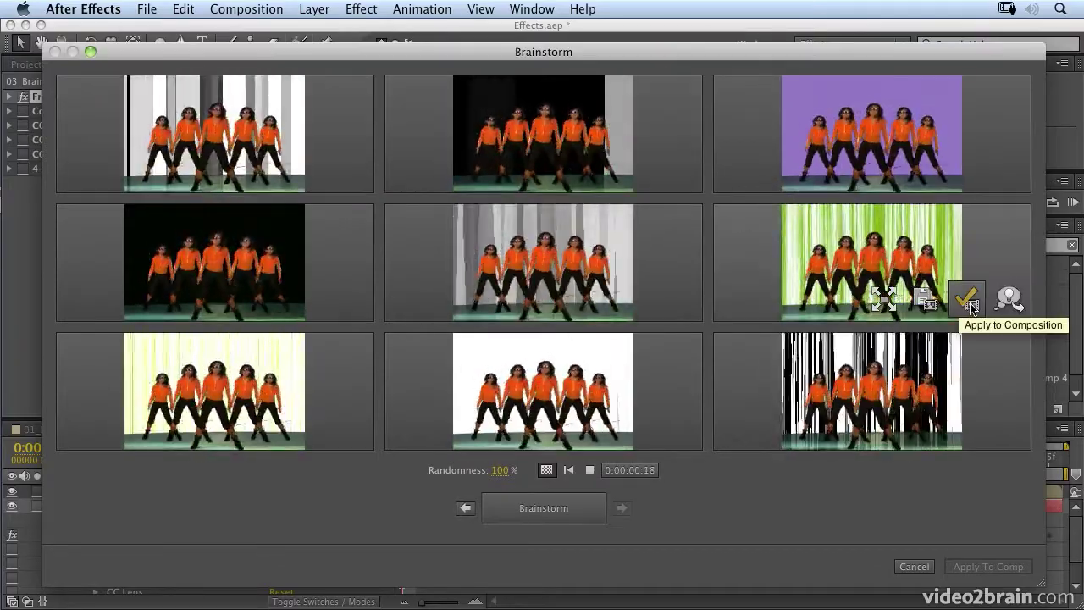
{"action": "left_click", "coordinate": [970, 301]}
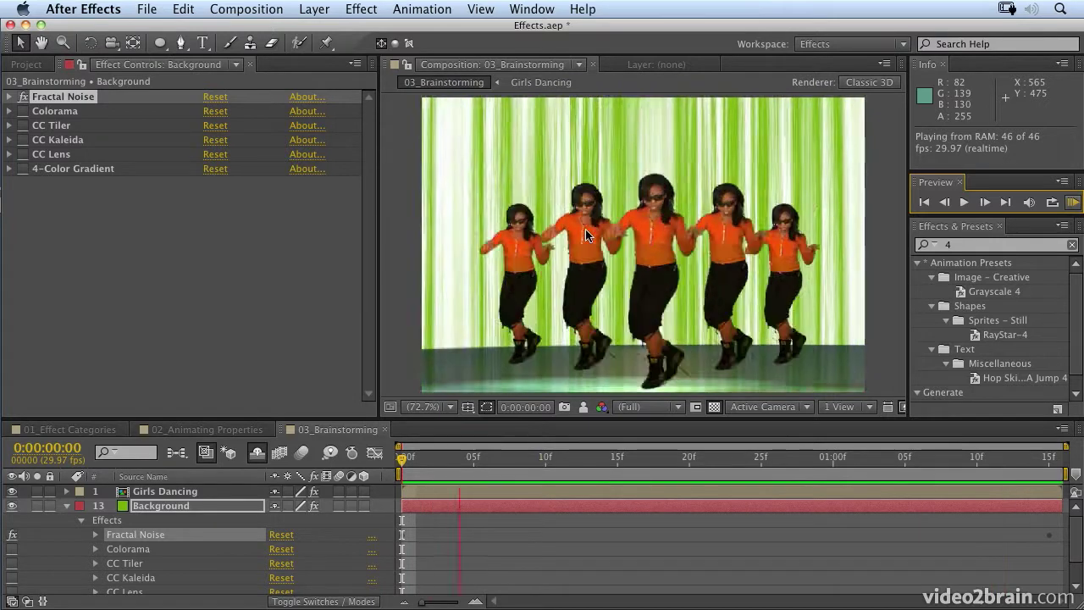
Step: Stop playback, open and preview 03_Brainstorming 2, then reopen the original 03_Brainstorming comp
{"action": "key", "text": "space"}
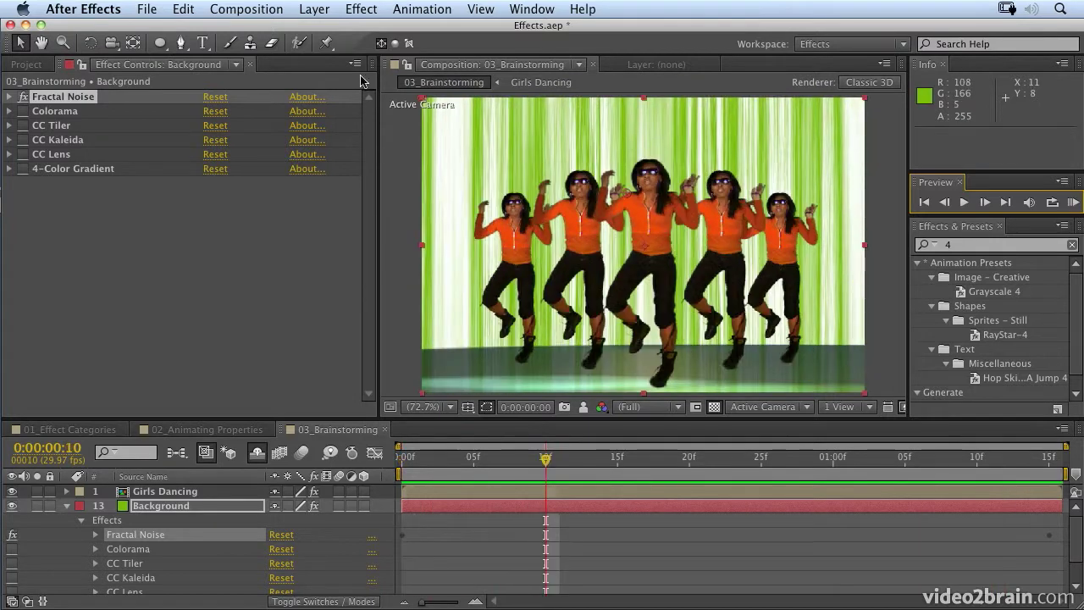
{"action": "left_click", "coordinate": [38, 66]}
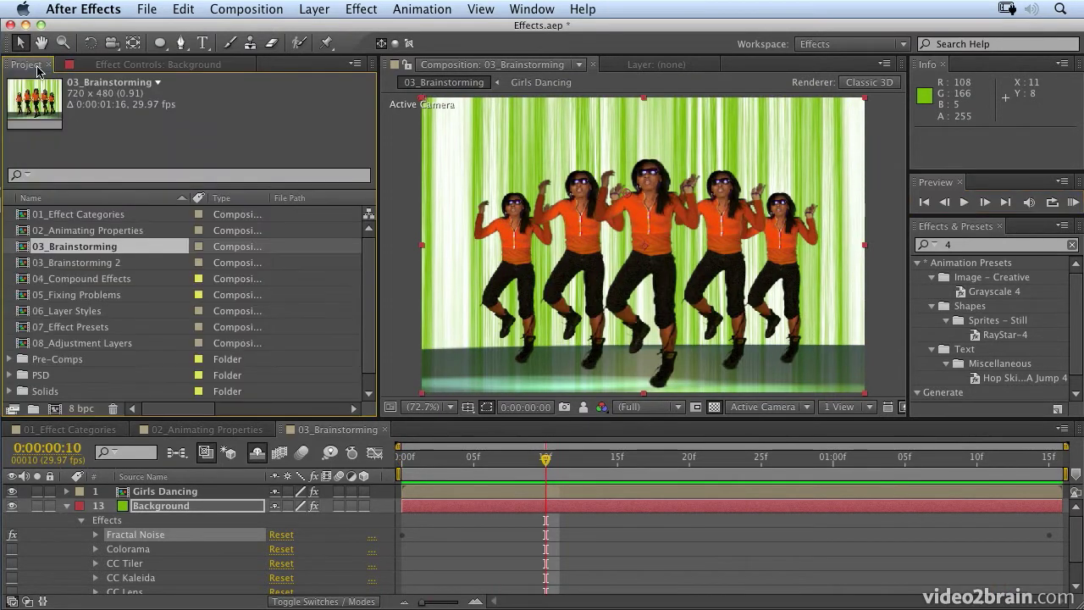
{"action": "left_click", "coordinate": [68, 265]}
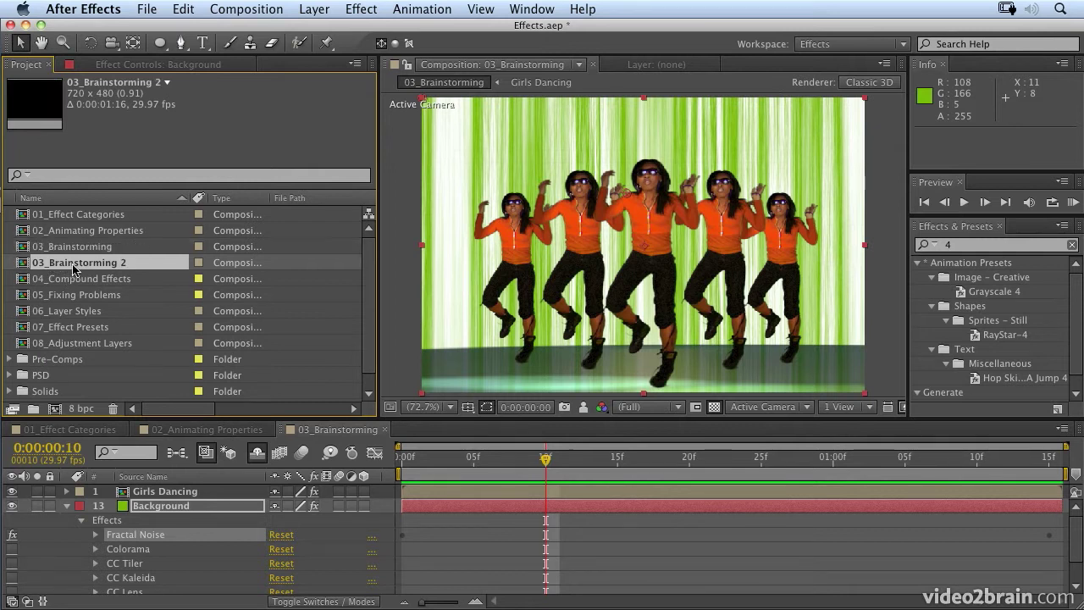
{"action": "double_click", "coordinate": [67, 265]}
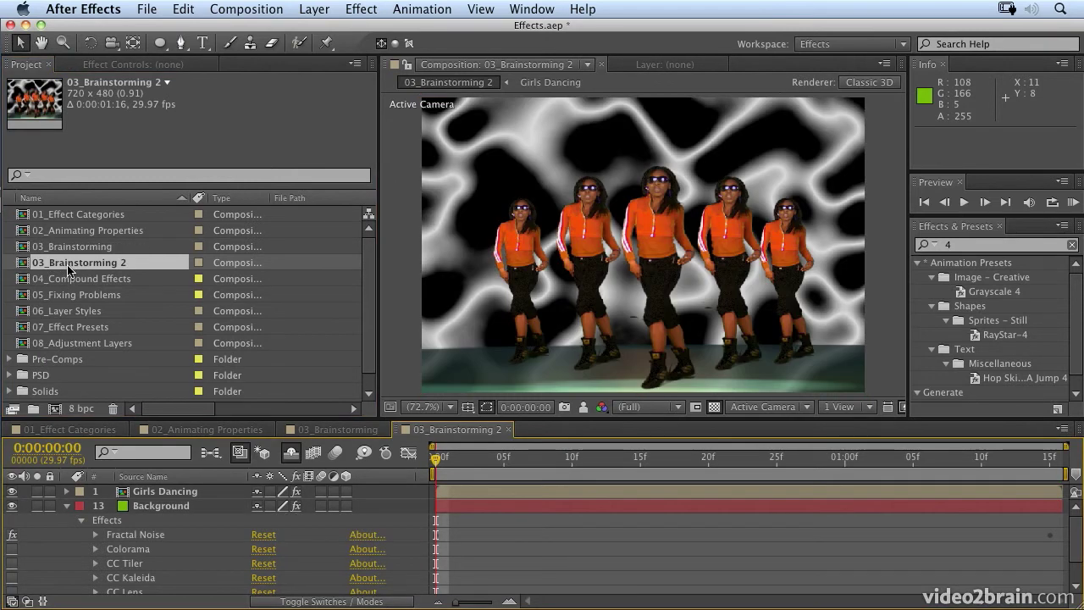
{"action": "left_click", "coordinate": [1072, 203]}
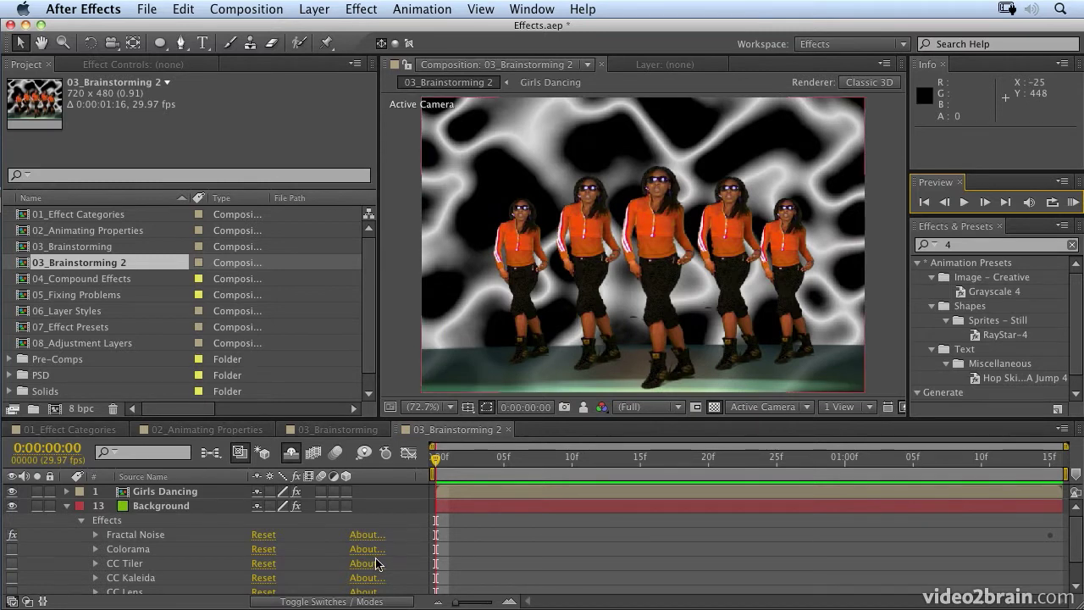
{"action": "double_click", "coordinate": [85, 249]}
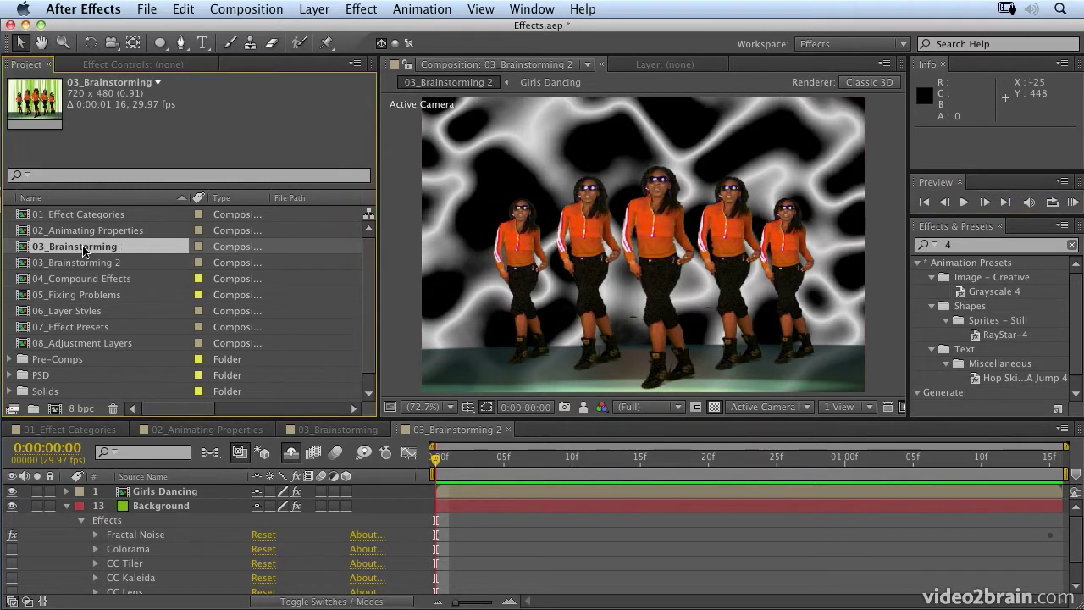
Step: Undo the Brainstorm result, select Fractal Noise's Complexity property, and brainstorm it alone
{"action": "key", "text": "super+z"}
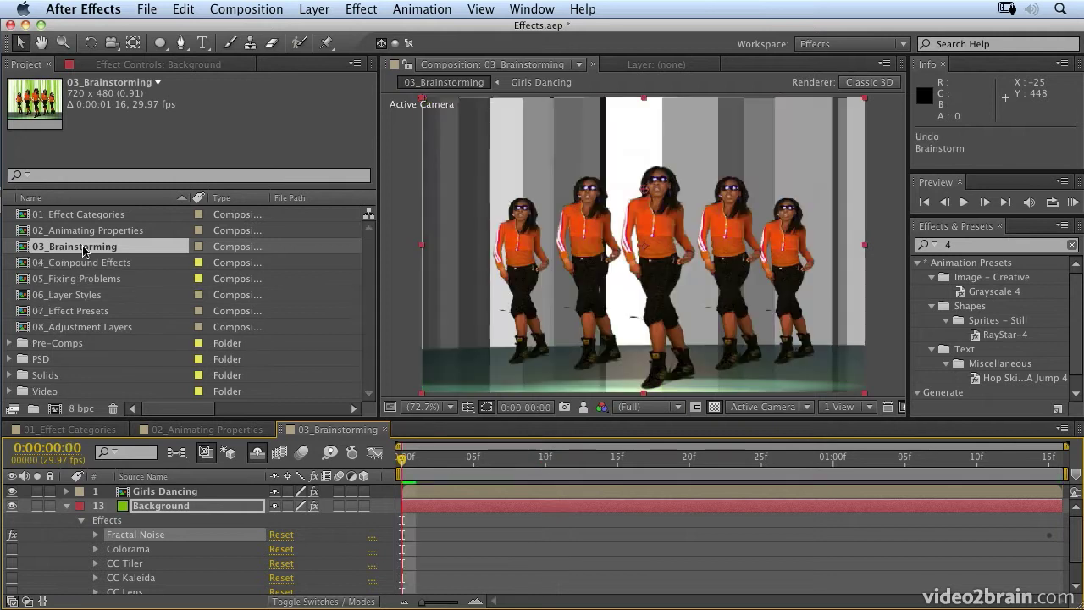
{"action": "left_click", "coordinate": [95, 534]}
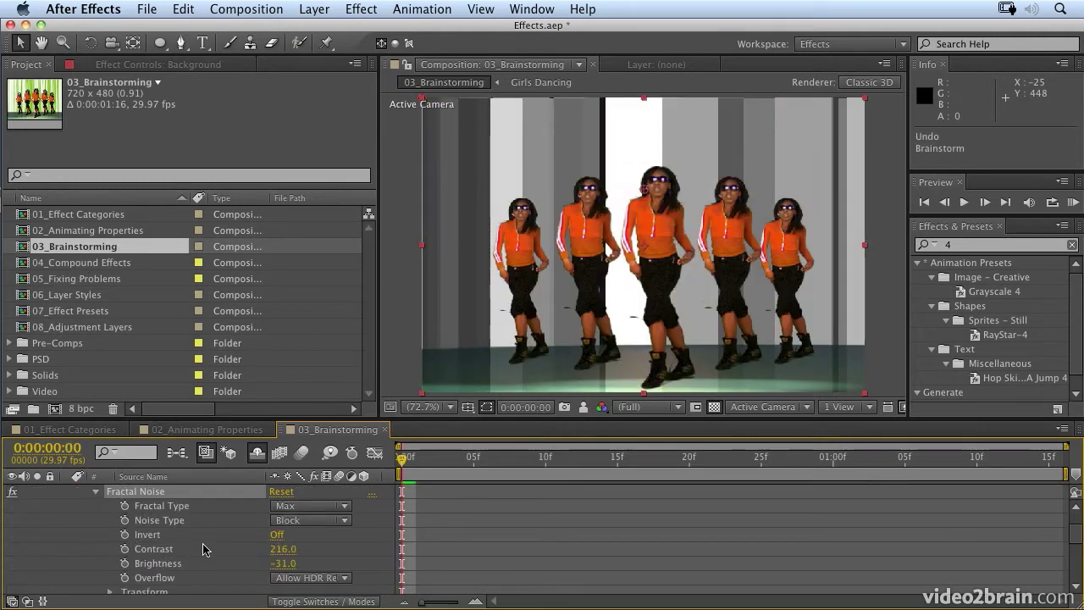
{"action": "scroll", "coordinate": [234, 520], "scroll_direction": "down", "scroll_amount": 1}
{"action": "scroll", "coordinate": [234, 519], "scroll_direction": "down", "scroll_amount": 3}
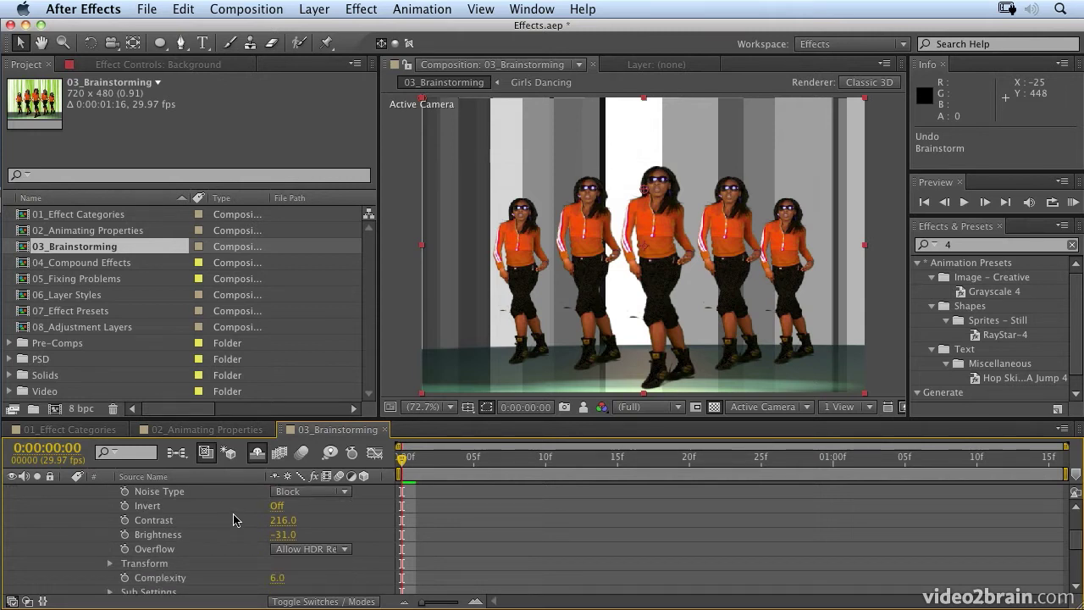
{"action": "left_click", "coordinate": [168, 553]}
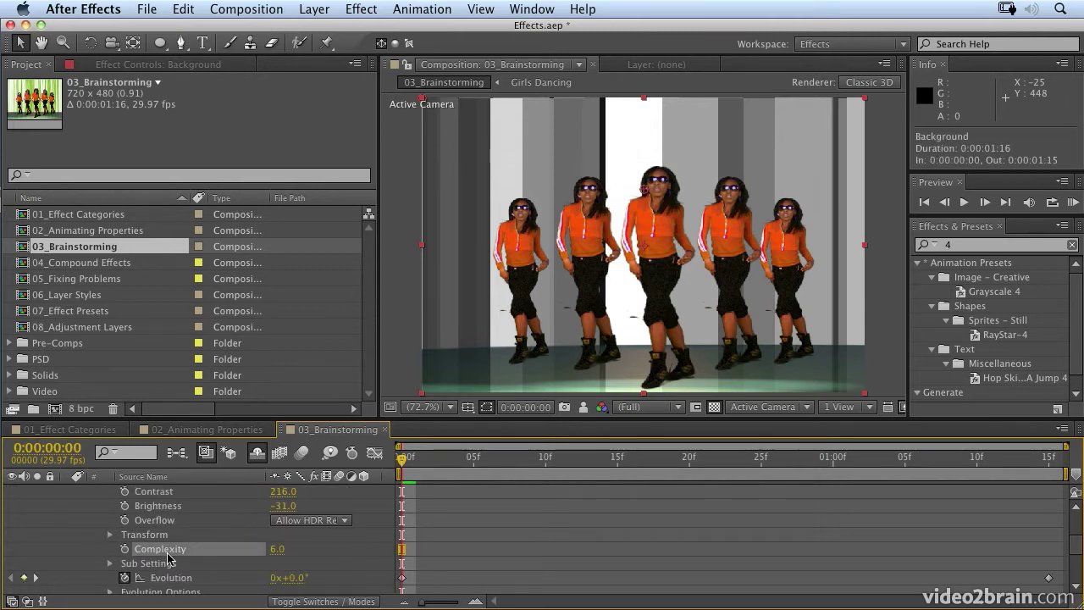
{"action": "left_click", "coordinate": [331, 454]}
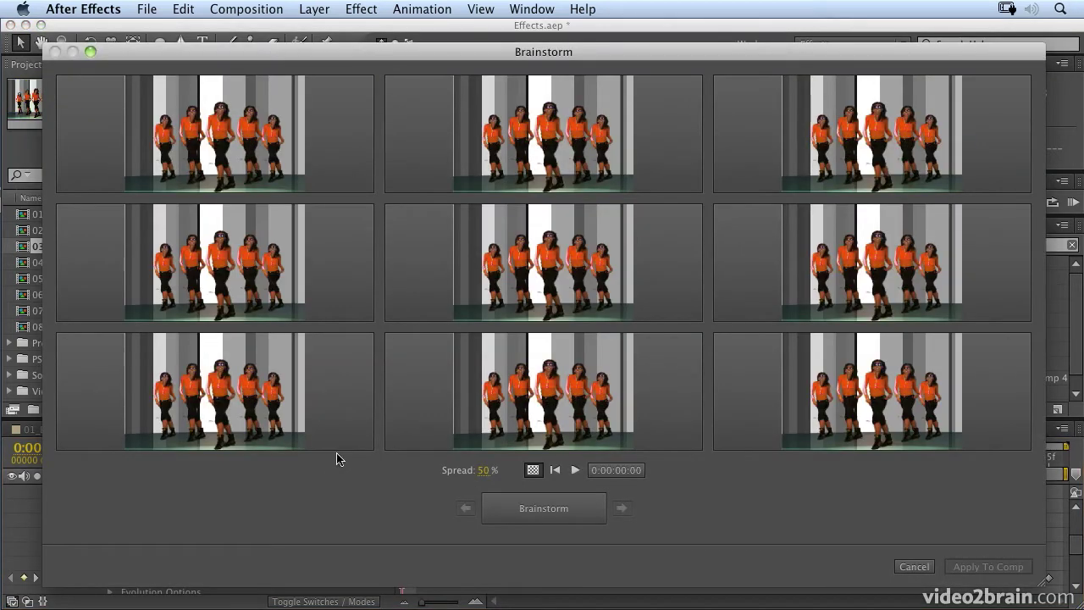
Step: Brainstorm Complexity at 100% spread, keep the top-left tile, rebrainstorm, and apply the top-left variant
{"action": "left_click", "coordinate": [483, 470]}
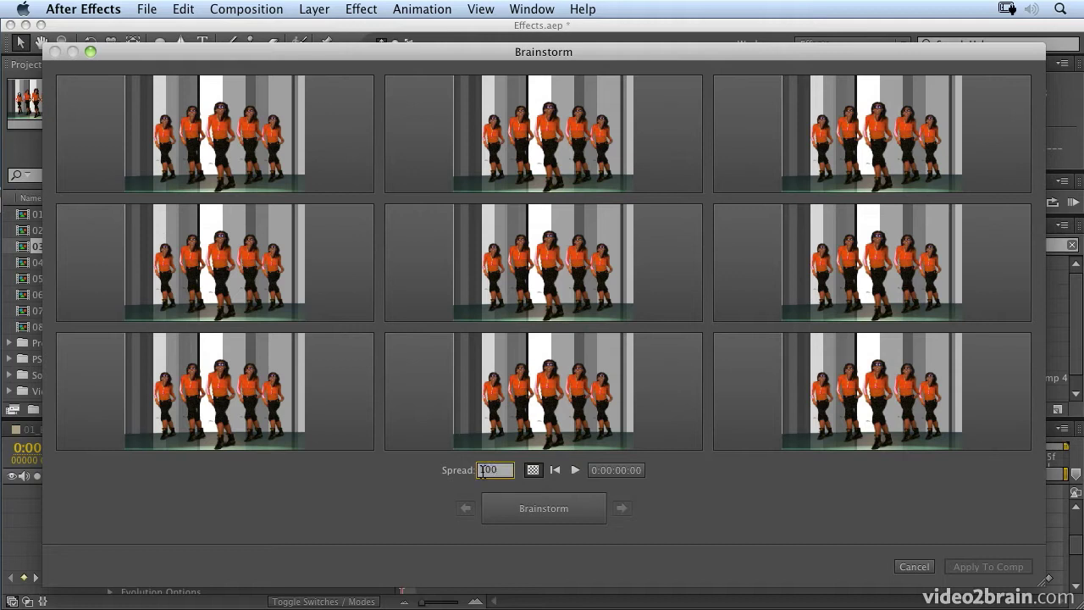
{"action": "left_click", "coordinate": [550, 511]}
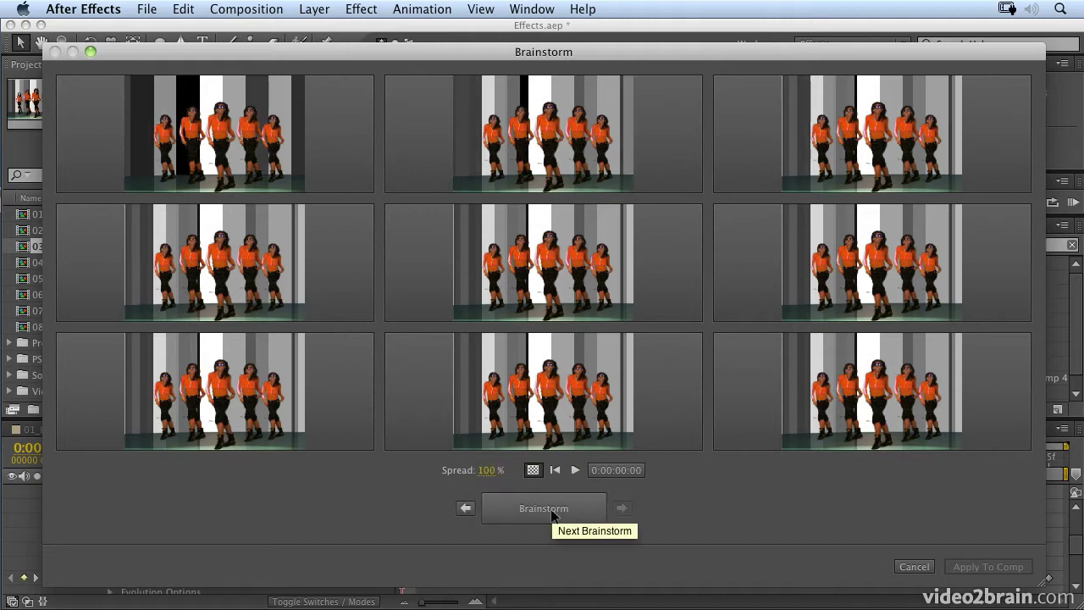
{"action": "mouse_move", "coordinate": [193, 101]}
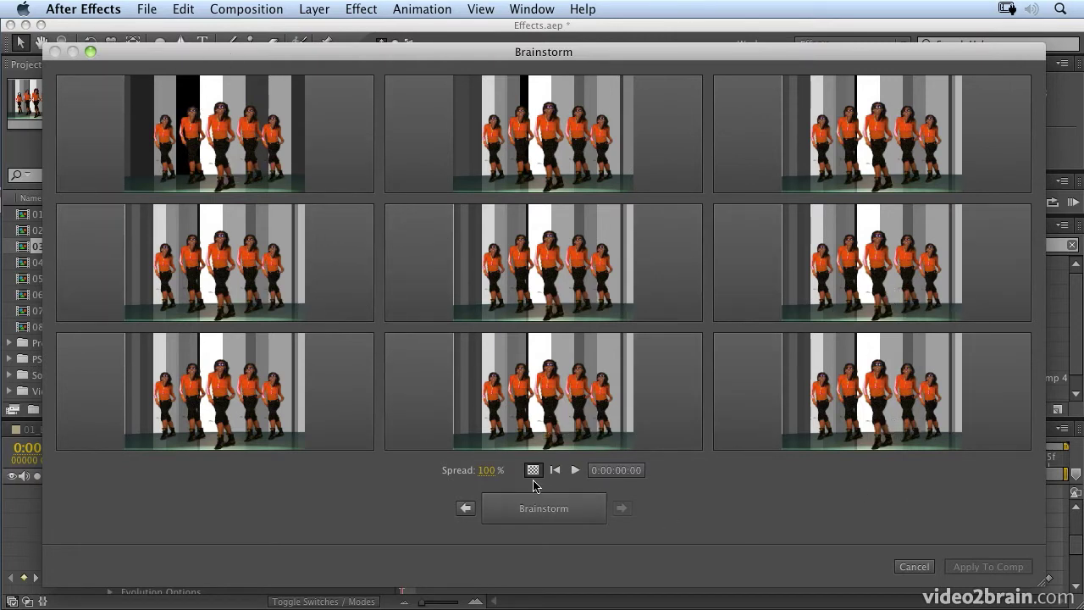
{"action": "mouse_move", "coordinate": [285, 164]}
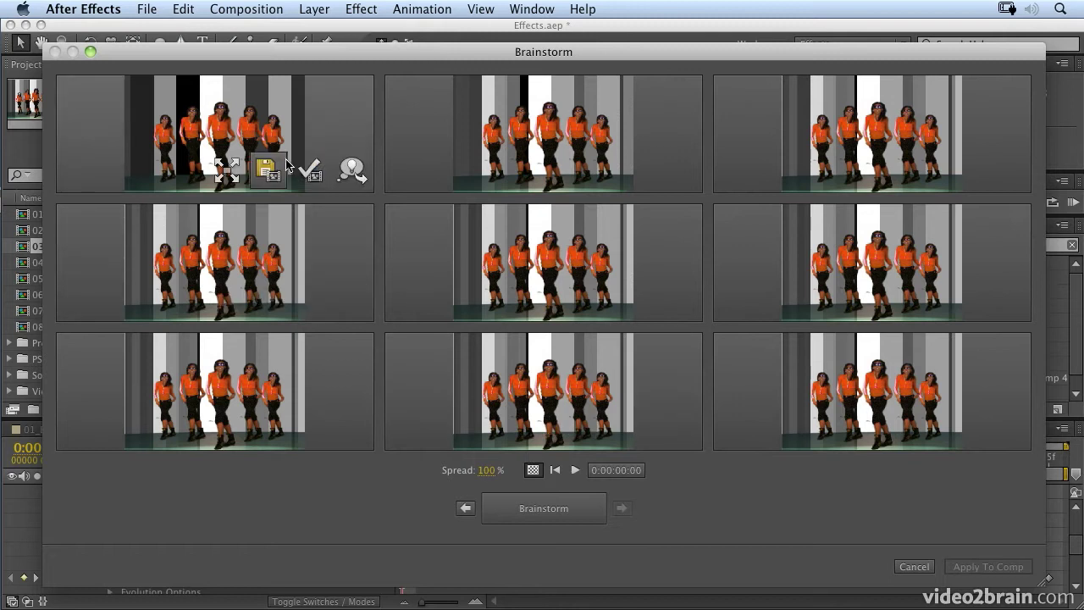
{"action": "left_click", "coordinate": [354, 171]}
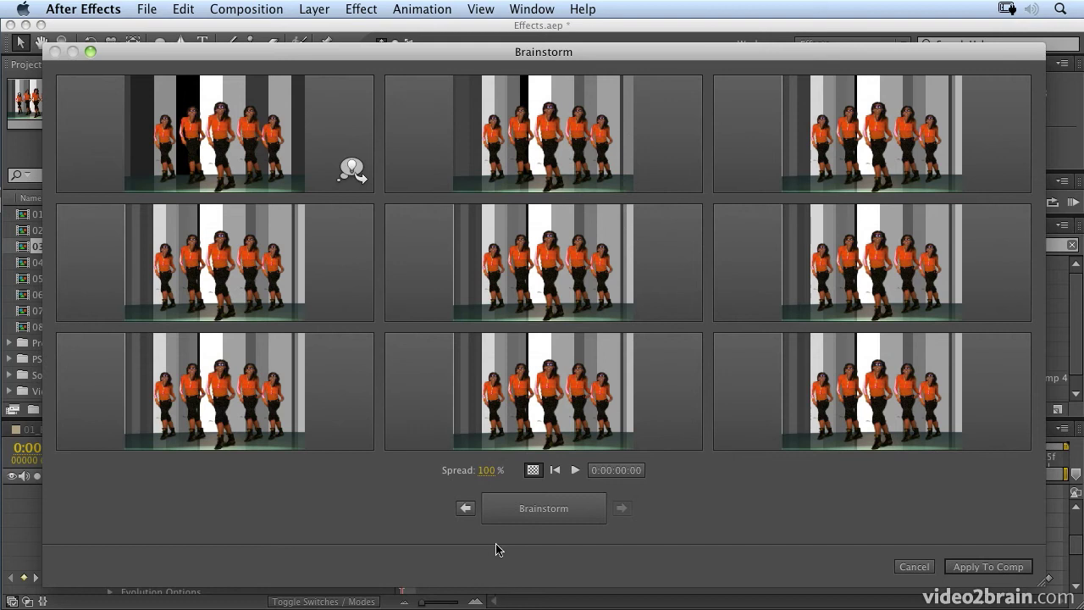
{"action": "left_click", "coordinate": [547, 511]}
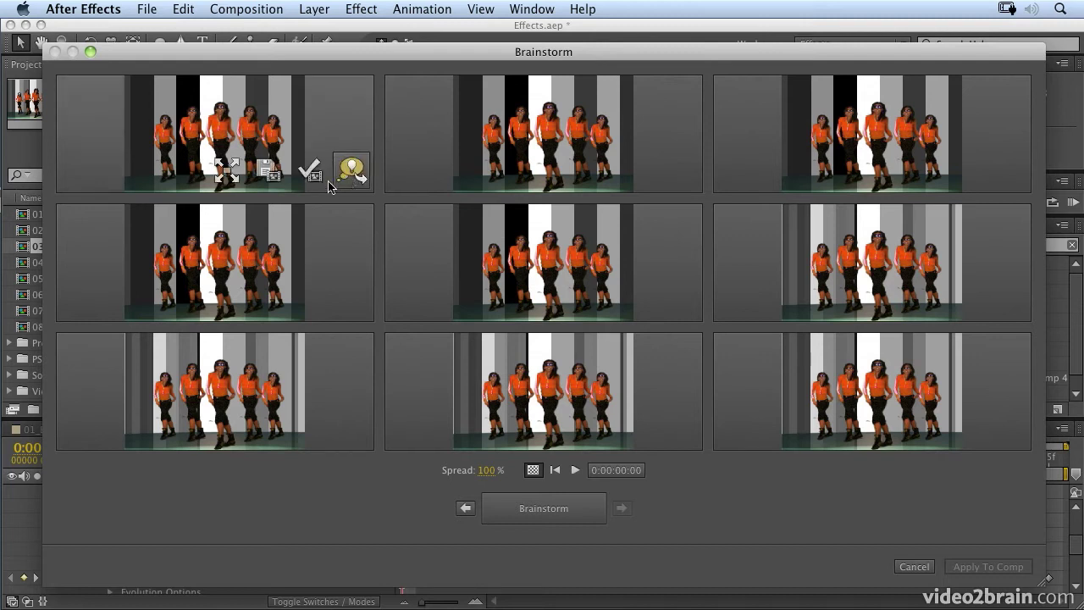
{"action": "left_click", "coordinate": [311, 173]}
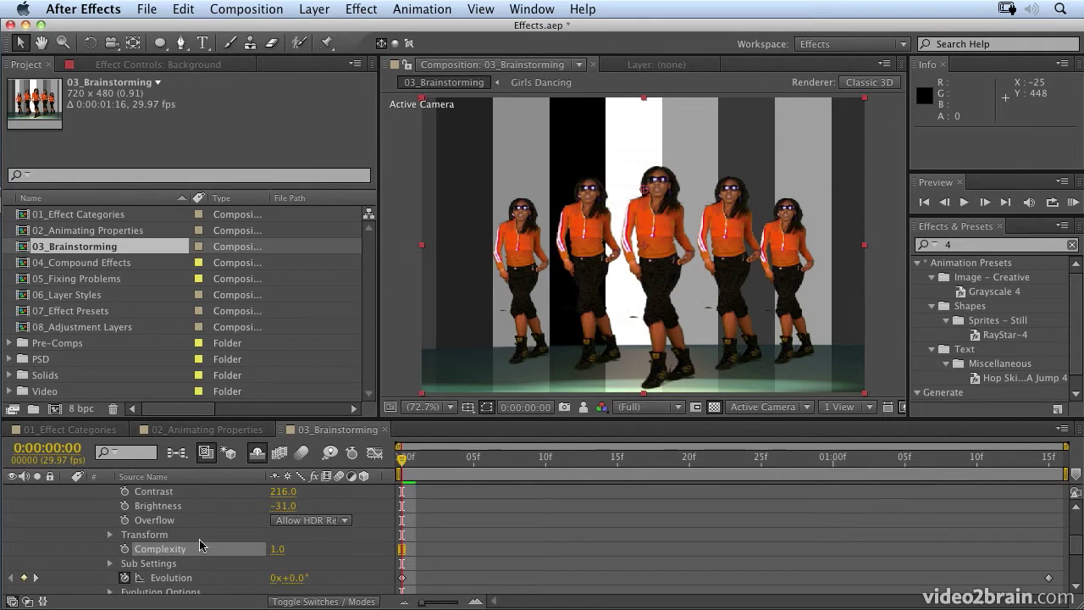
Step: Collapse Fractal Noise, switch Colorama back on to turn the stripes blue, and brainstorm its colours
{"action": "scroll", "coordinate": [203, 543], "scroll_direction": "down", "scroll_amount": 3}
{"action": "scroll", "coordinate": [200, 542], "scroll_direction": "down", "scroll_amount": 2}
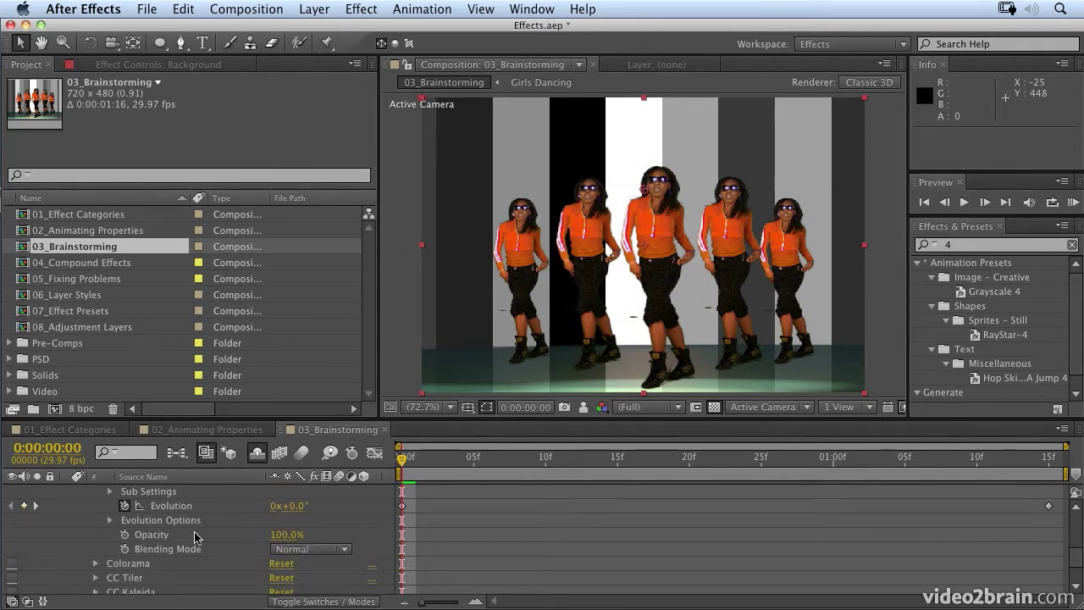
{"action": "scroll", "coordinate": [192, 537], "scroll_direction": "up", "scroll_amount": 10}
{"action": "scroll", "coordinate": [188, 534], "scroll_direction": "up", "scroll_amount": 2}
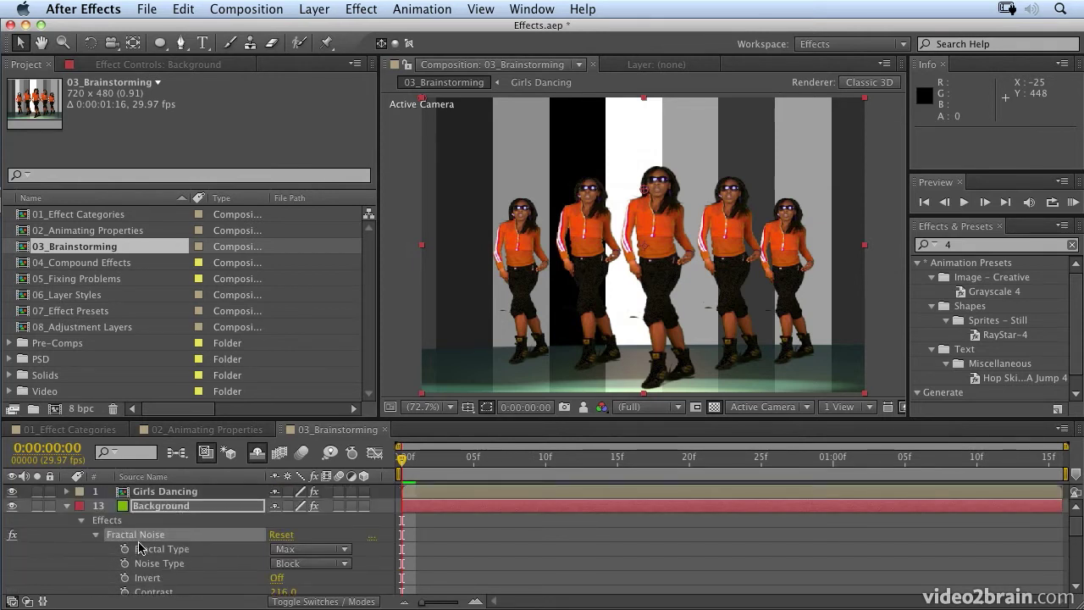
{"action": "left_click", "coordinate": [95, 535]}
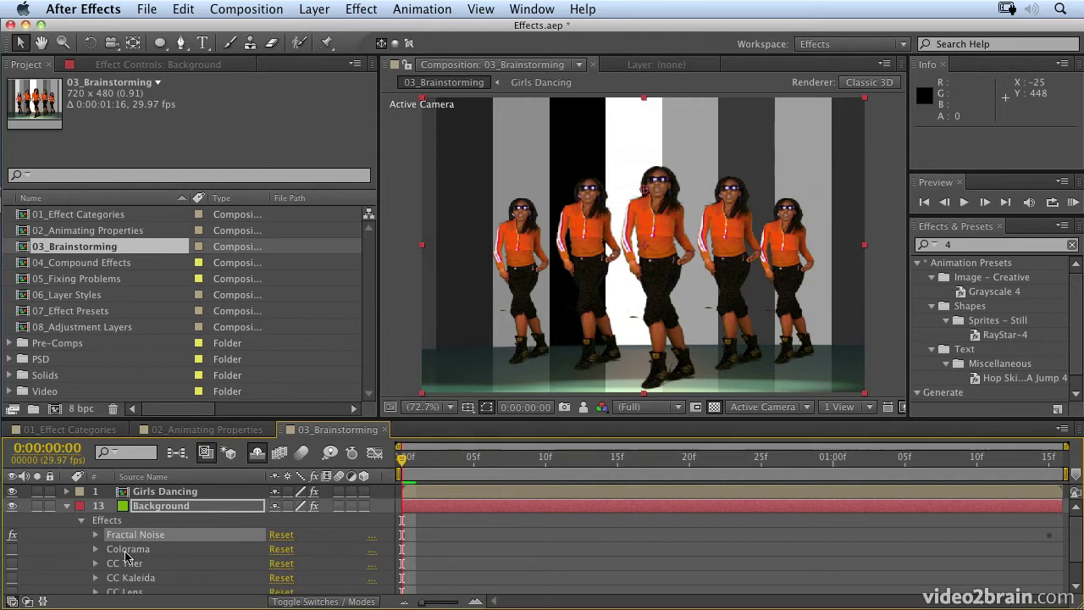
{"action": "left_click", "coordinate": [12, 549]}
{"action": "left_click", "coordinate": [132, 553]}
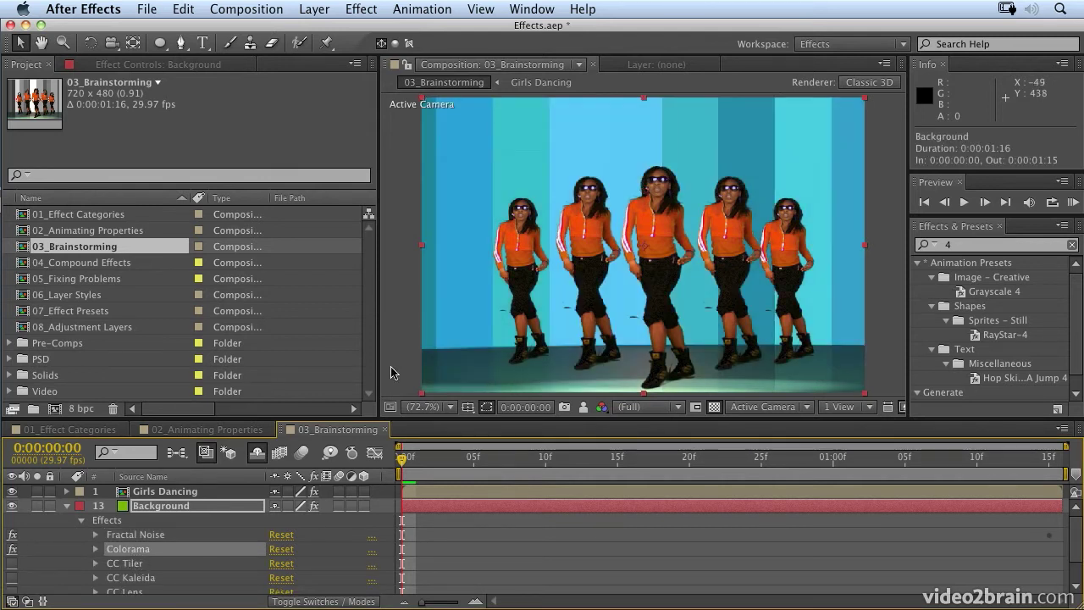
{"action": "left_click", "coordinate": [327, 453]}
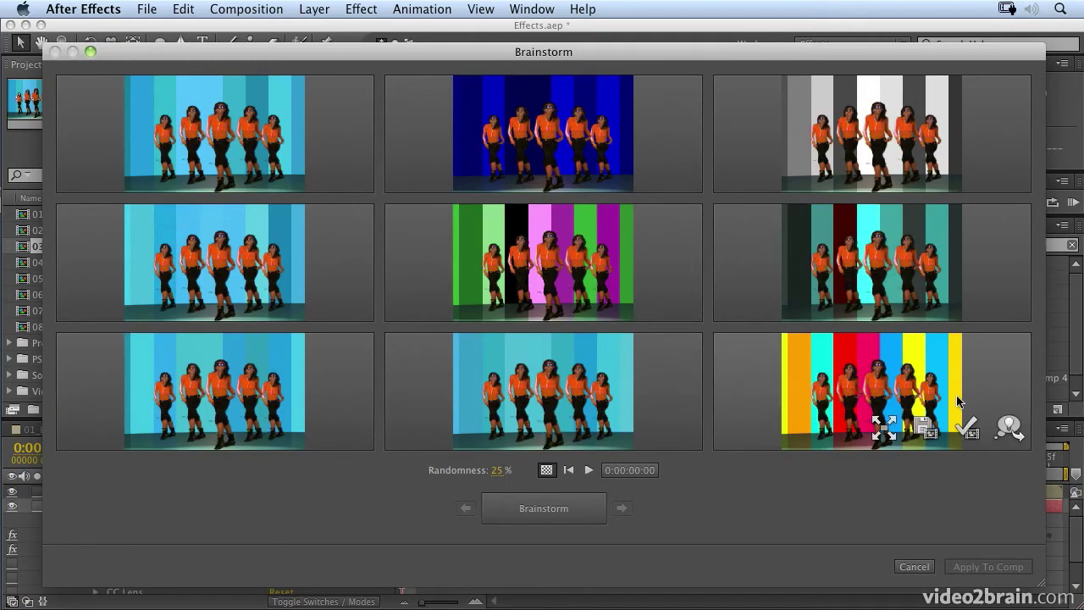
Step: Keep the bottom-right rainbow and top-middle dark blue tiles and brainstorm a new colour round
{"action": "left_click", "coordinate": [1014, 434]}
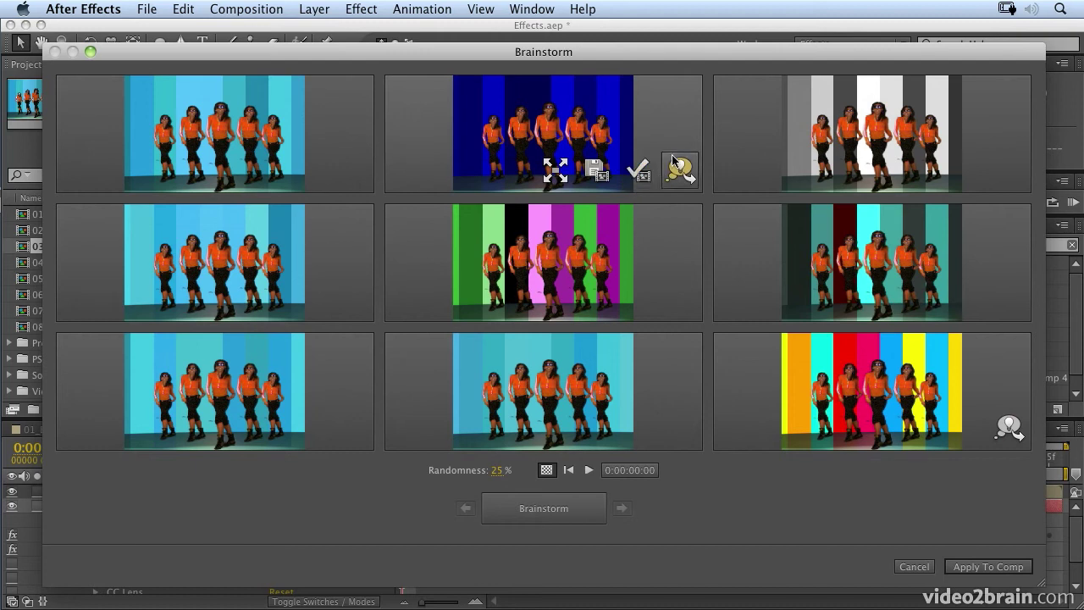
{"action": "left_click", "coordinate": [673, 158]}
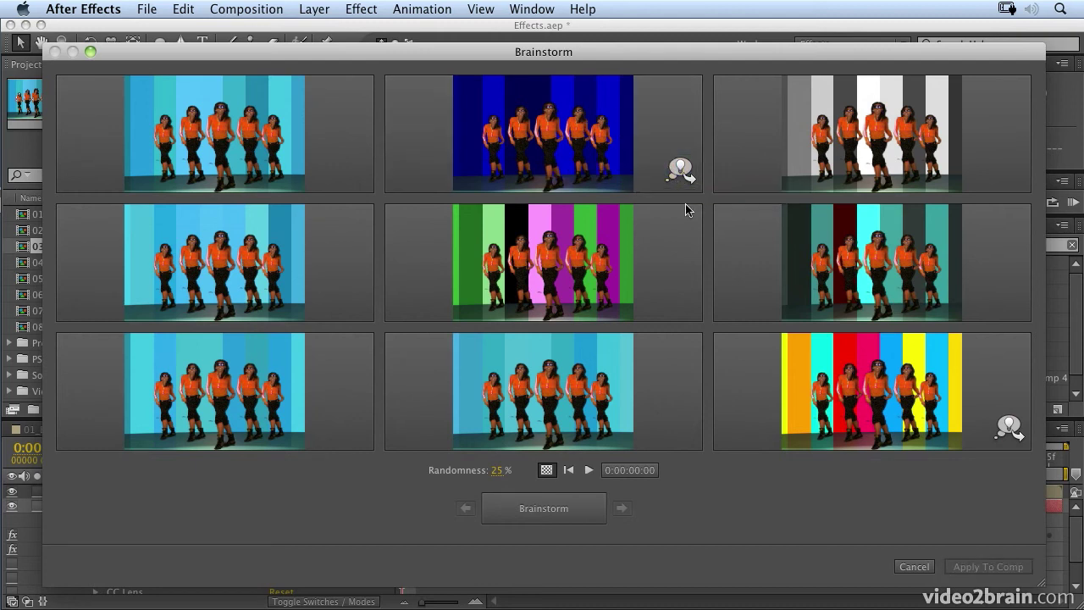
{"action": "left_click", "coordinate": [543, 508]}
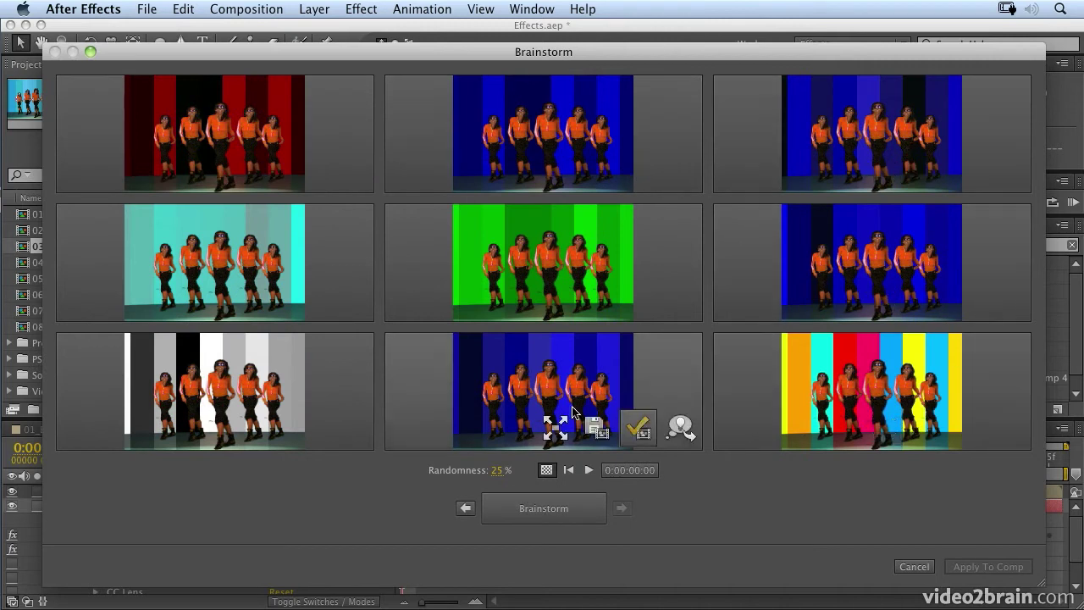
Step: Set Randomness to 100%, keep the rainbow tile, rebrainstorm, and apply the rainbow colour-bar variant
{"action": "left_click", "coordinate": [498, 472]}
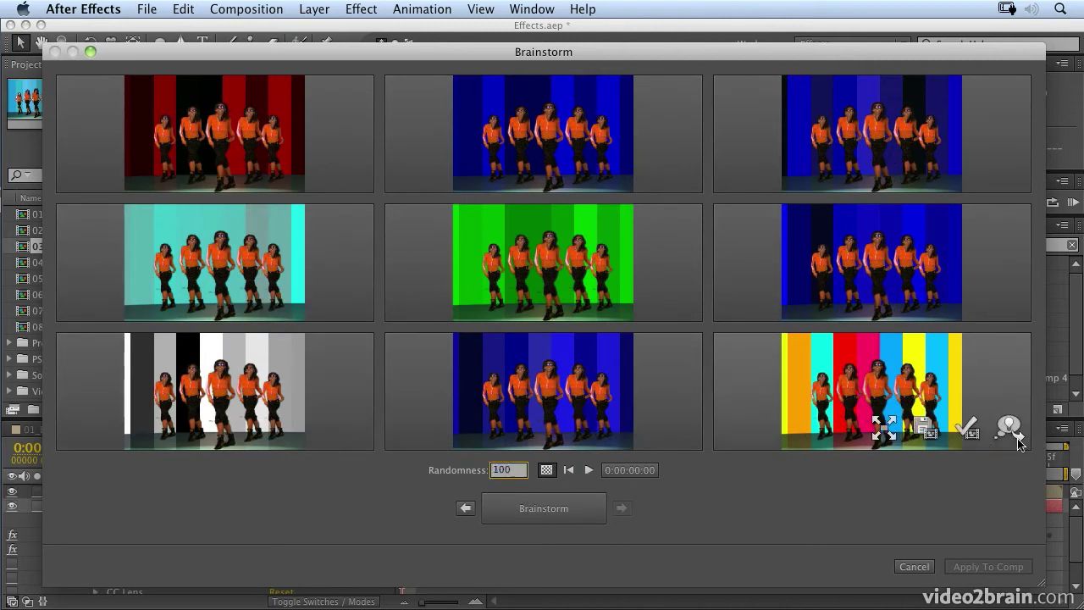
{"action": "left_click", "coordinate": [1021, 433]}
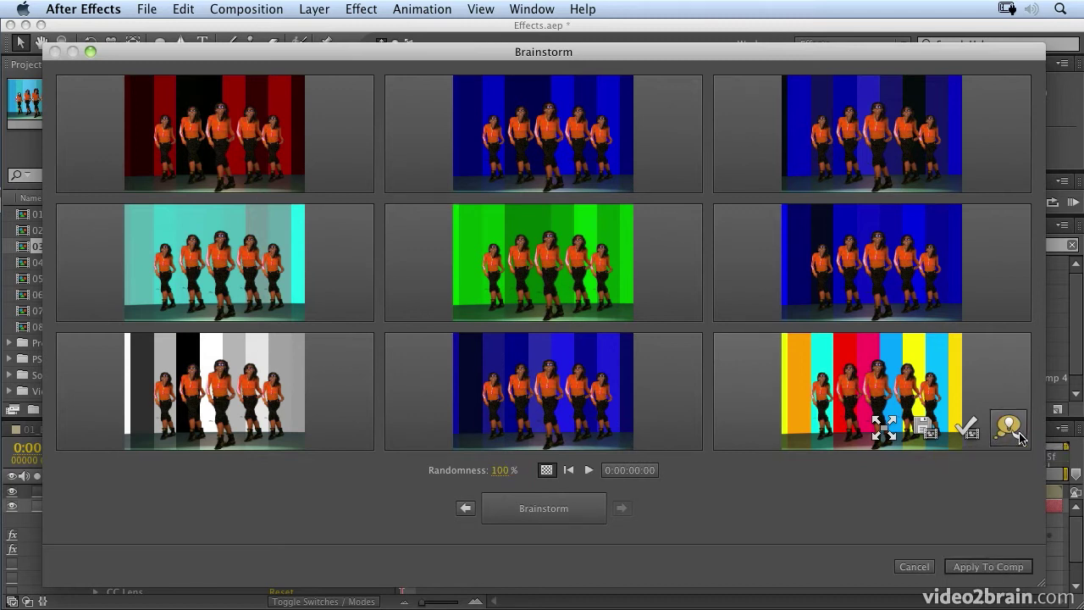
{"action": "left_click", "coordinate": [569, 514]}
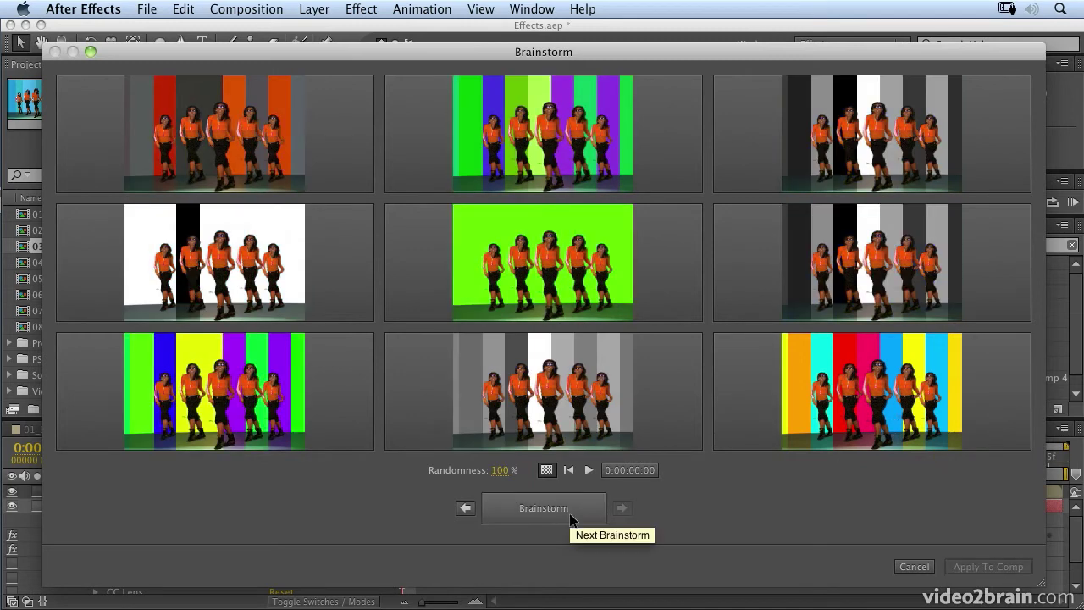
{"action": "mouse_move", "coordinate": [584, 118]}
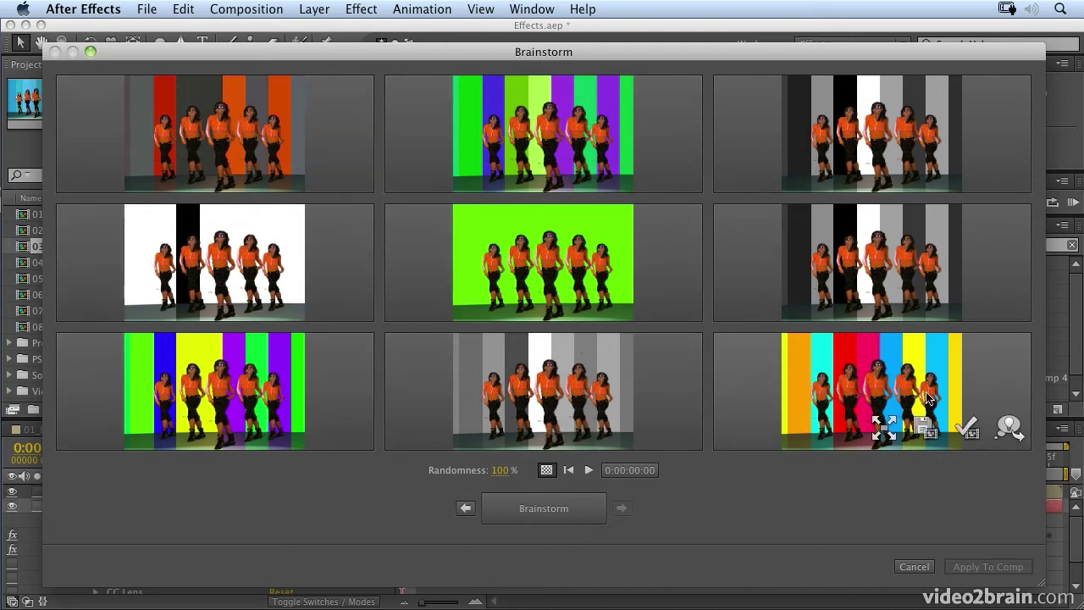
{"action": "left_click", "coordinate": [969, 434]}
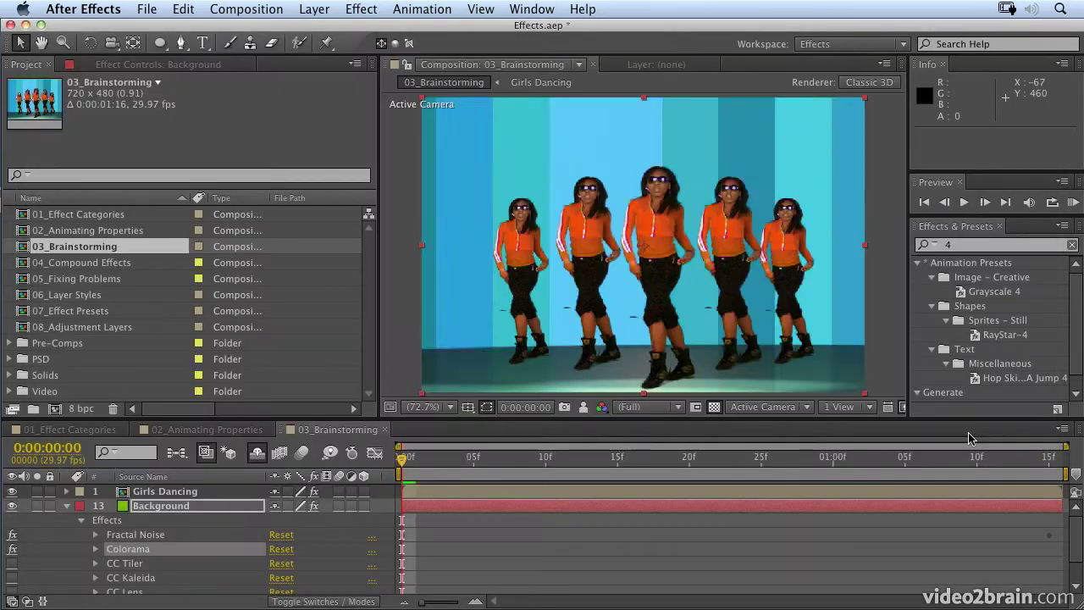
Step: Re-enable CC Tiler and CC Kaleida, then Brainstorm CC Kaleida's tiled-squares background variations
{"action": "left_click", "coordinate": [11, 563]}
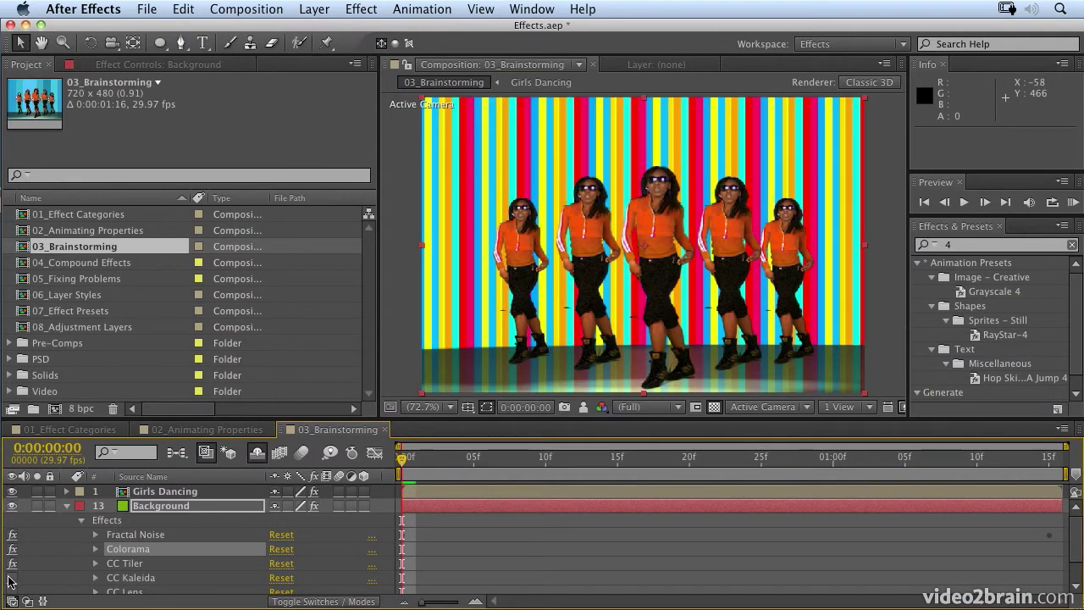
{"action": "left_click", "coordinate": [11, 577]}
{"action": "scroll", "coordinate": [64, 550], "scroll_direction": "down", "scroll_amount": 2}
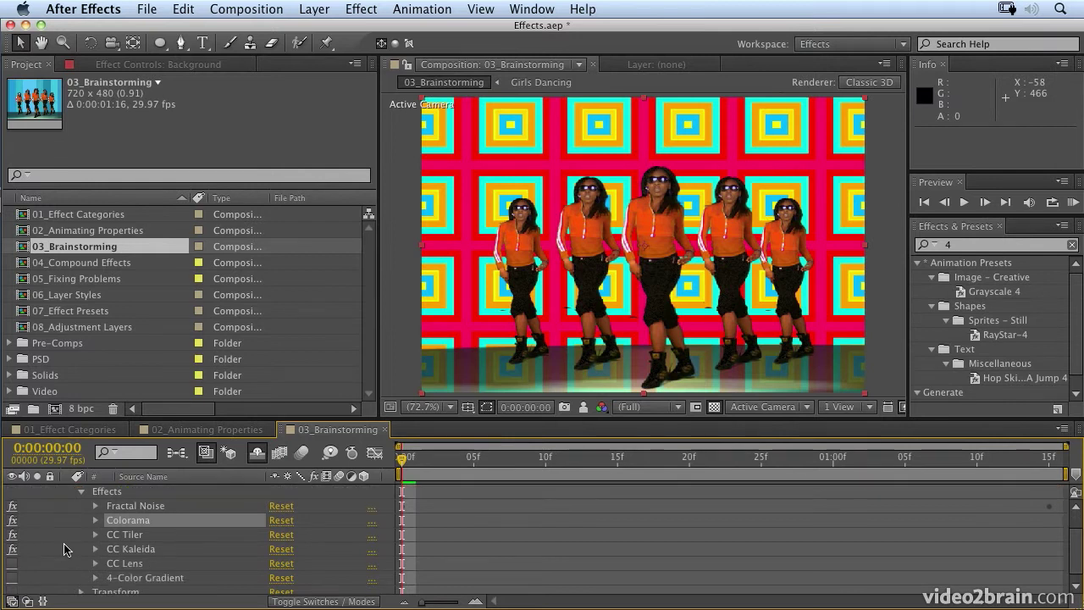
{"action": "left_click", "coordinate": [145, 551]}
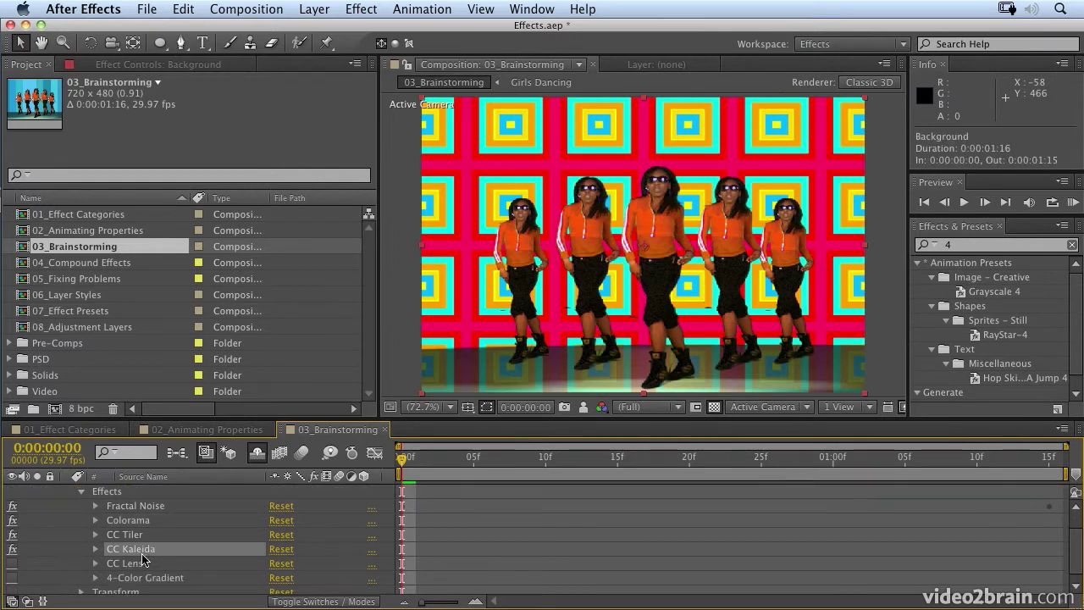
{"action": "left_click", "coordinate": [330, 455]}
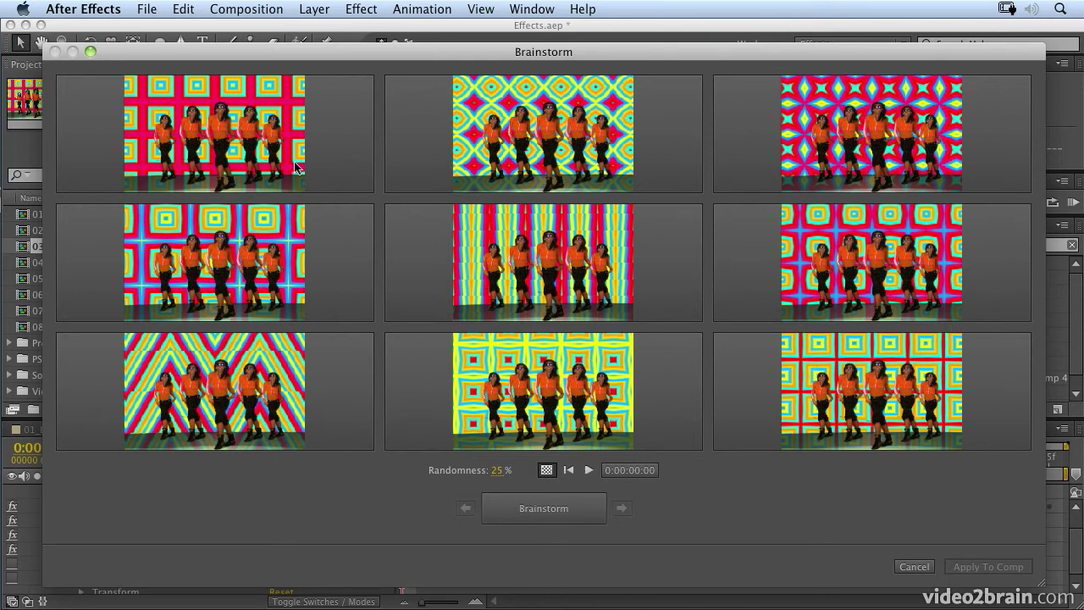
Step: Include the top-left, middle-left, bottom-right and top-right Brainstorm variations for the next round
{"action": "mouse_move", "coordinate": [261, 123]}
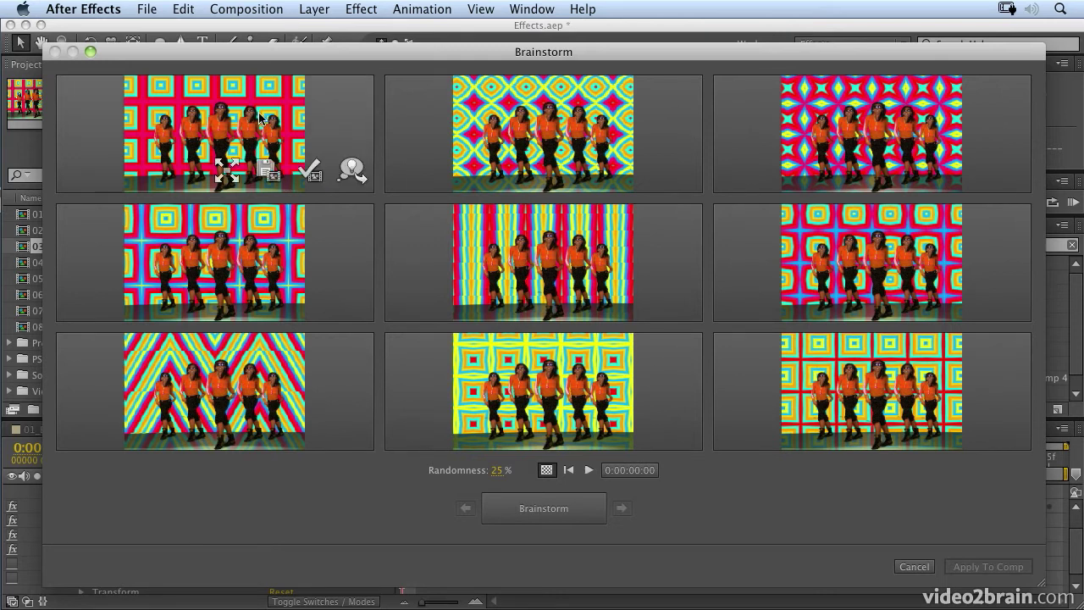
{"action": "left_click", "coordinate": [351, 170]}
{"action": "mouse_move", "coordinate": [331, 271]}
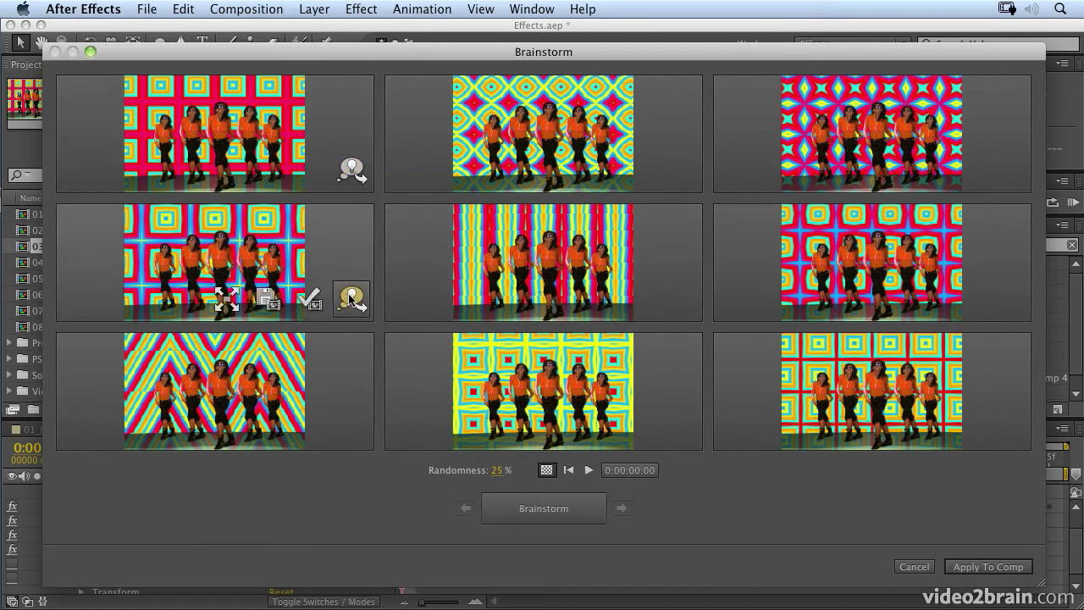
{"action": "left_click", "coordinate": [351, 298]}
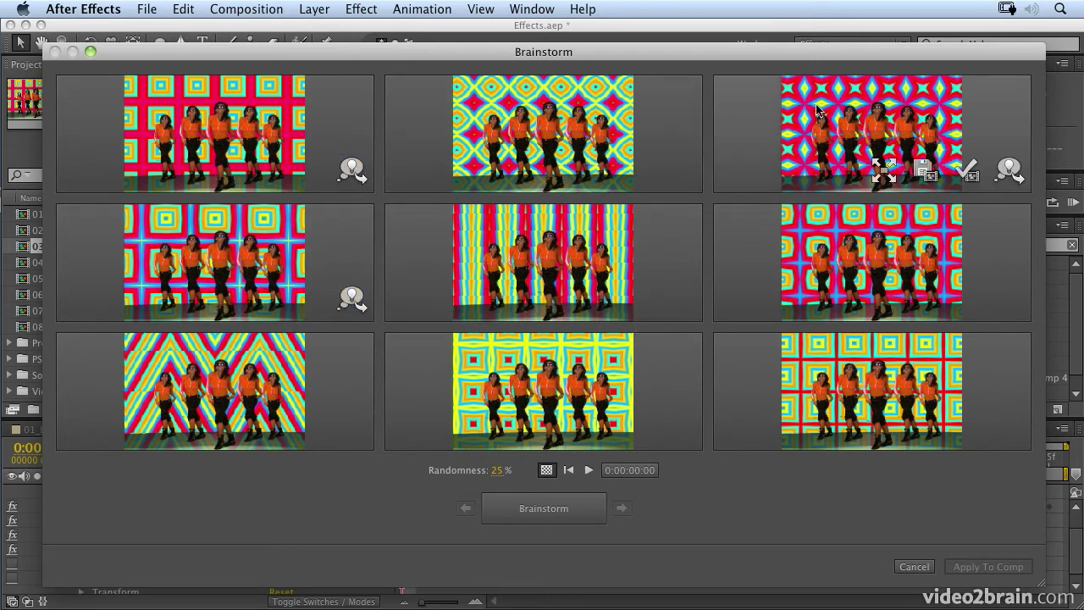
{"action": "mouse_move", "coordinate": [973, 266]}
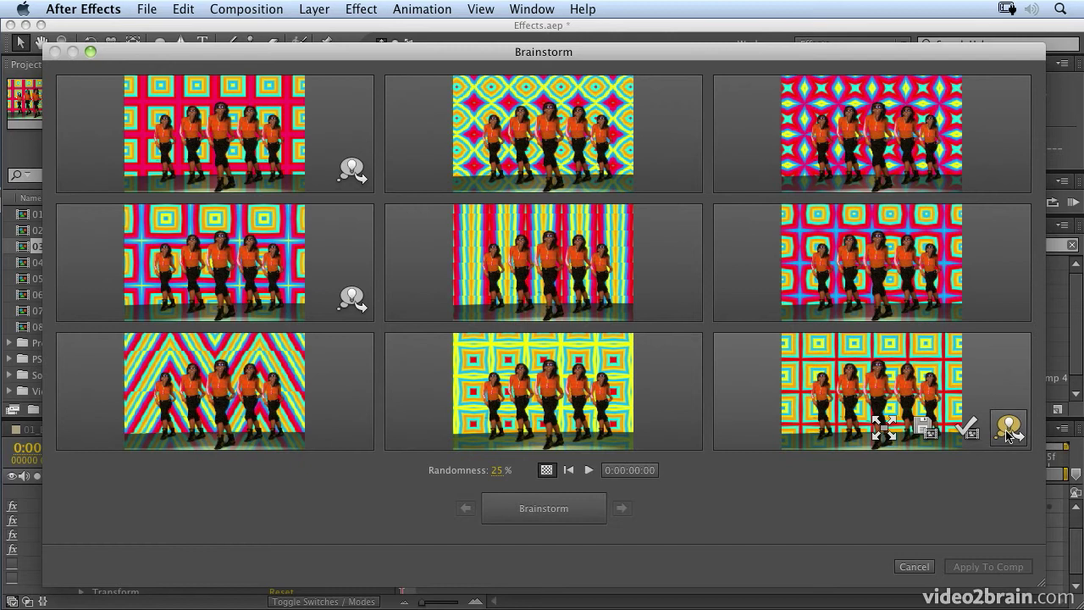
{"action": "left_click", "coordinate": [1008, 432]}
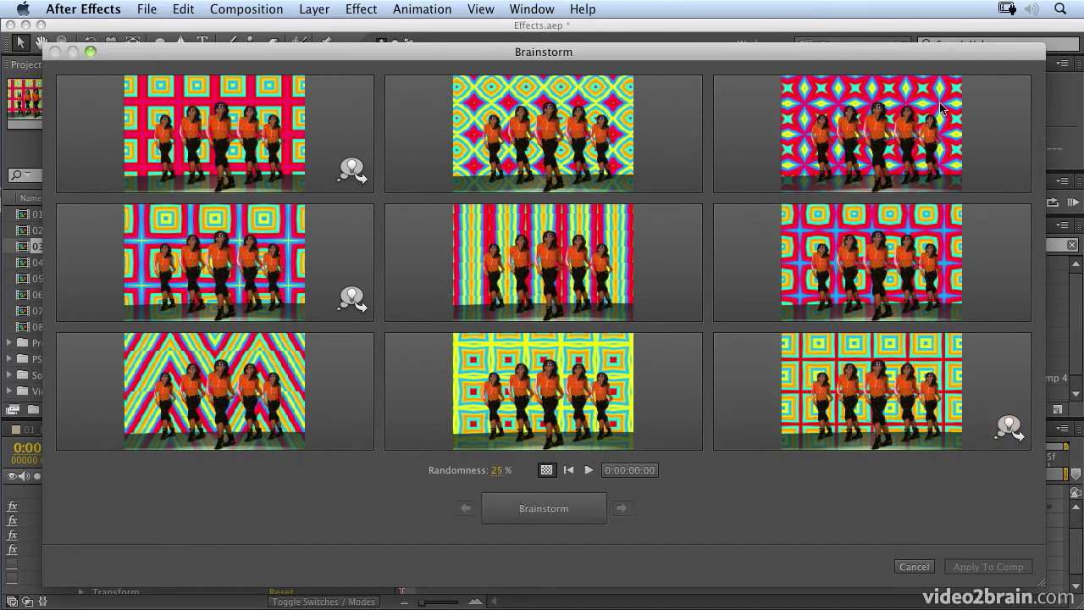
{"action": "left_click", "coordinate": [1009, 170]}
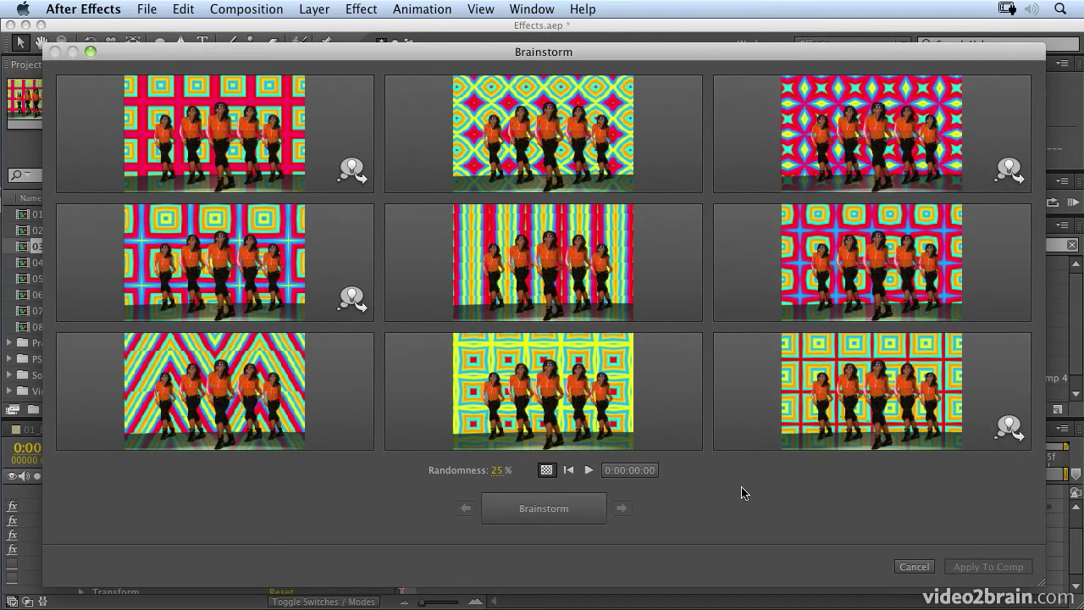
Step: Brainstorm at 100% randomness, include the centre and top-left variations, and regenerate
{"action": "left_click", "coordinate": [496, 470]}
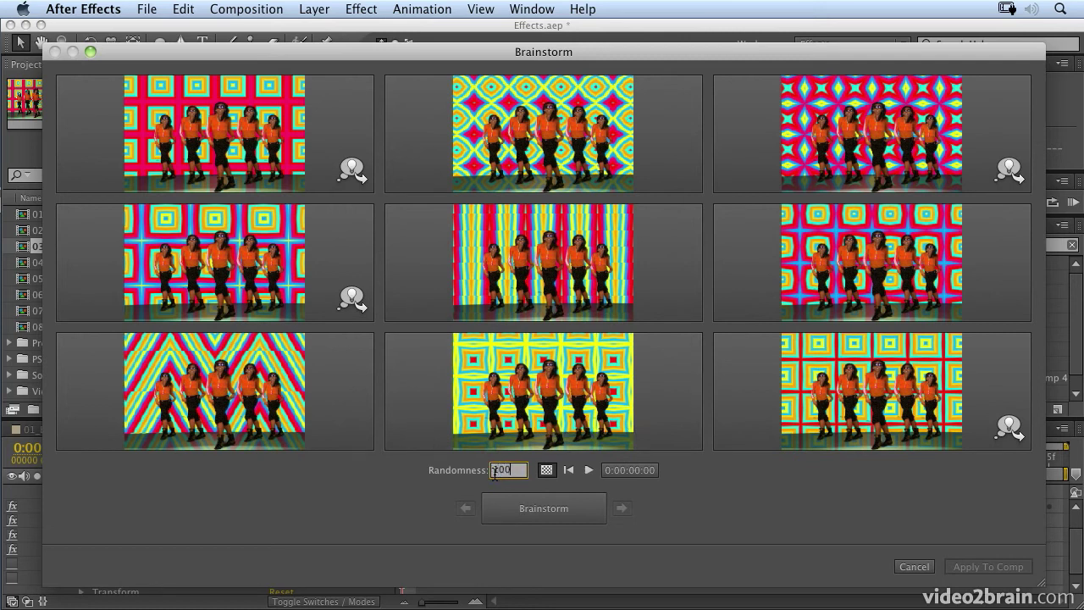
{"action": "left_click", "coordinate": [567, 513]}
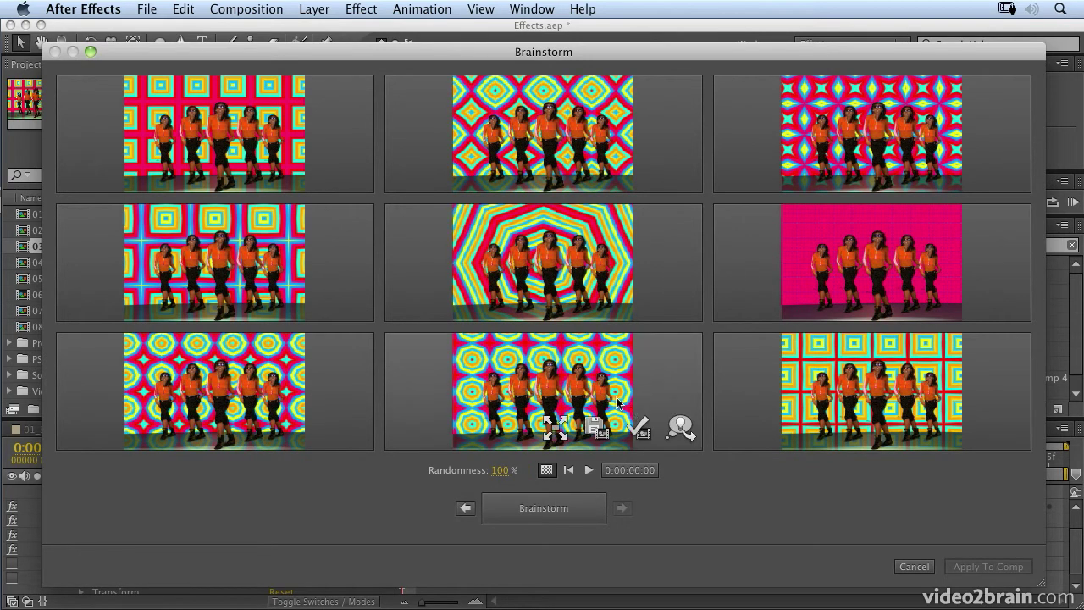
{"action": "mouse_move", "coordinate": [593, 275]}
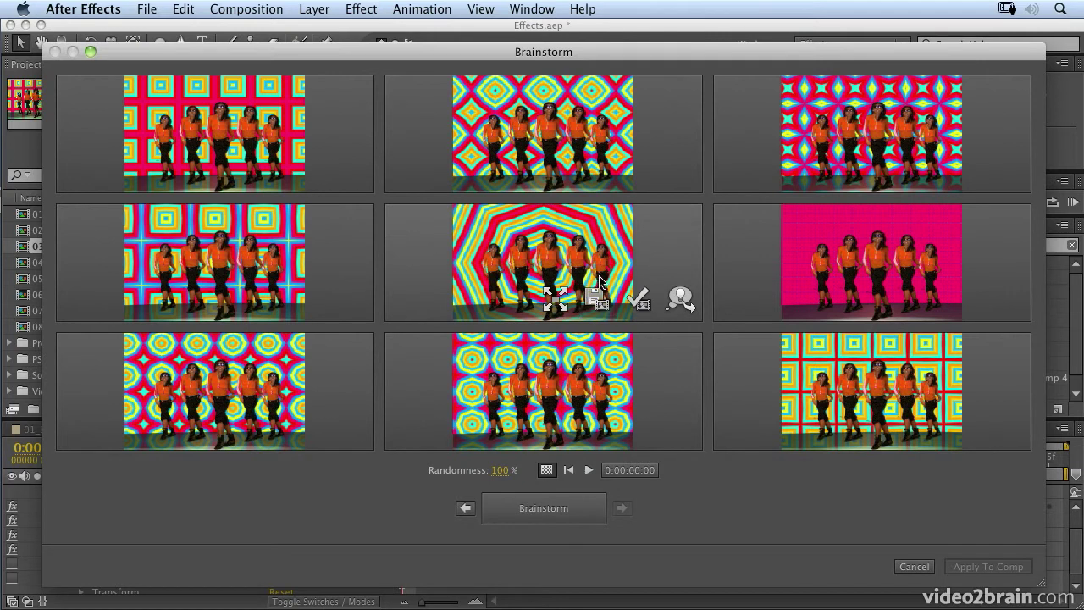
{"action": "left_click", "coordinate": [682, 298]}
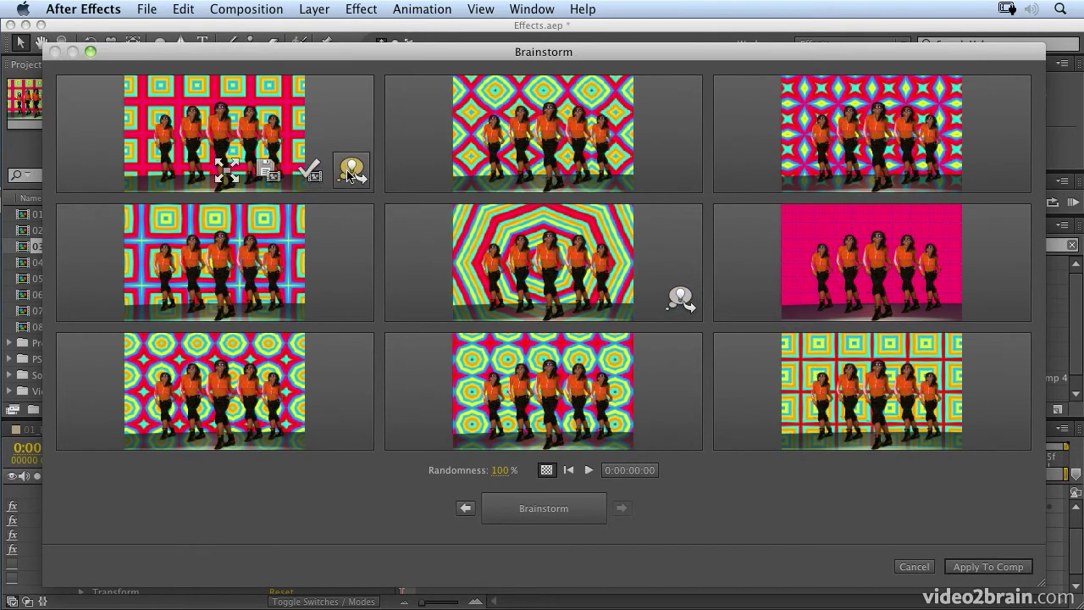
{"action": "left_click", "coordinate": [349, 172]}
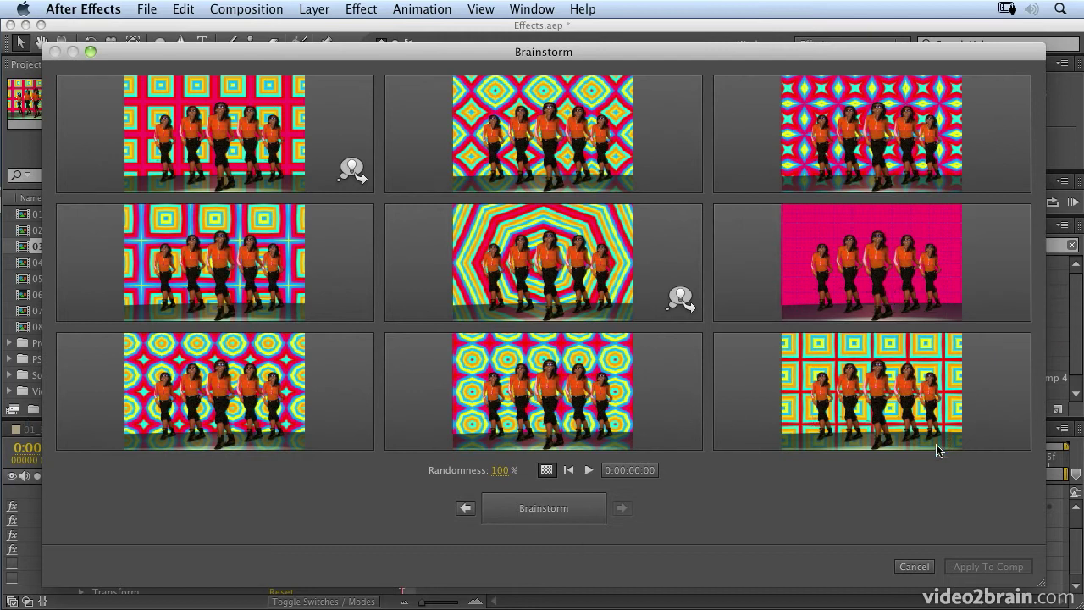
{"action": "left_click", "coordinate": [533, 514]}
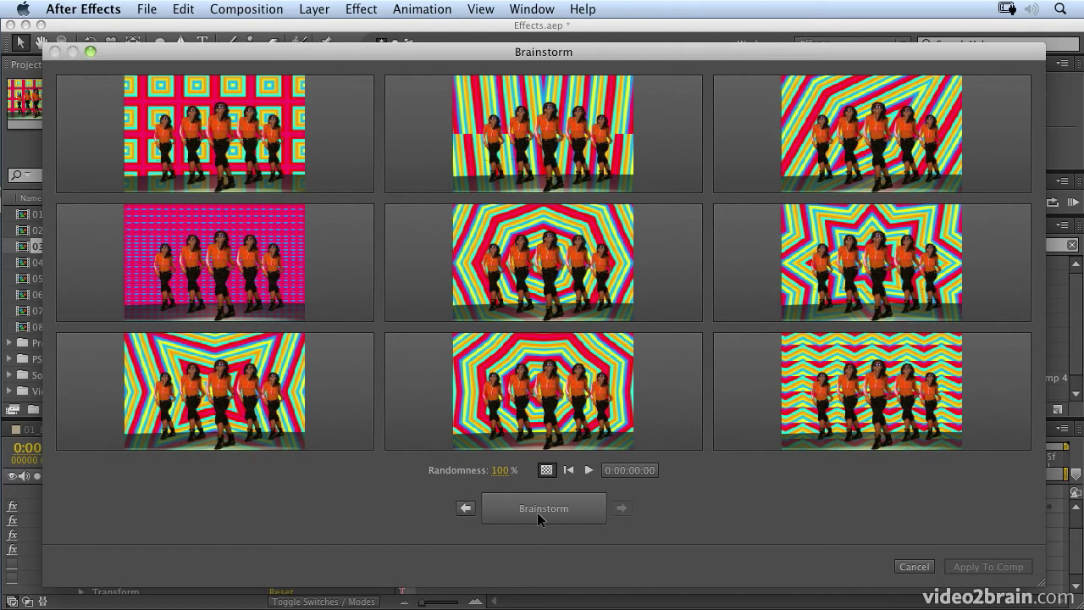
Step: Save the centre variation as a new composition and apply the square-pattern variation to the comp
{"action": "mouse_move", "coordinate": [556, 247]}
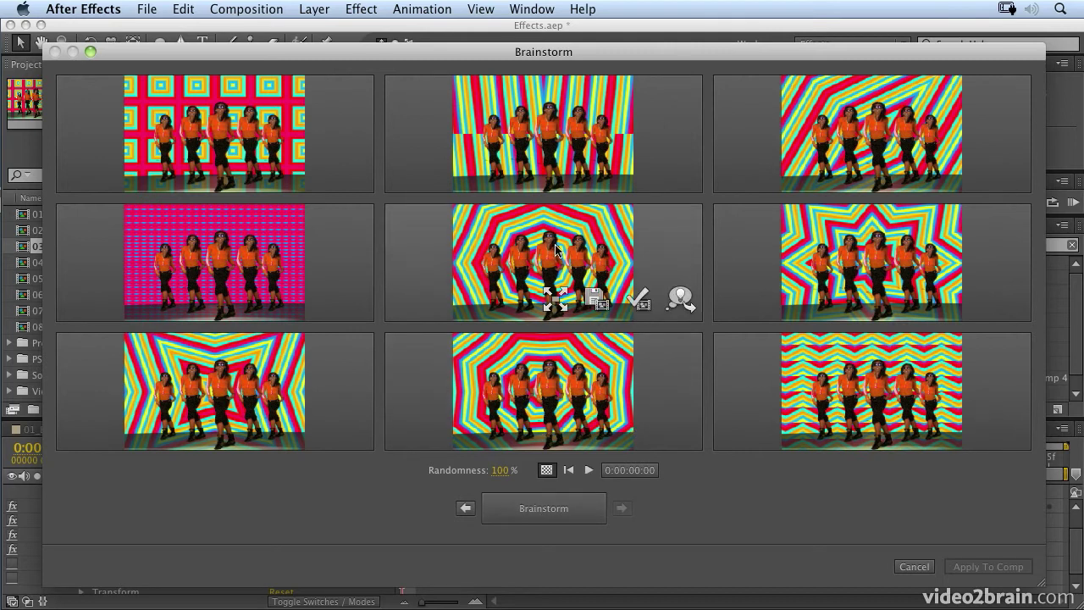
{"action": "left_click", "coordinate": [598, 306]}
{"action": "mouse_move", "coordinate": [999, 269]}
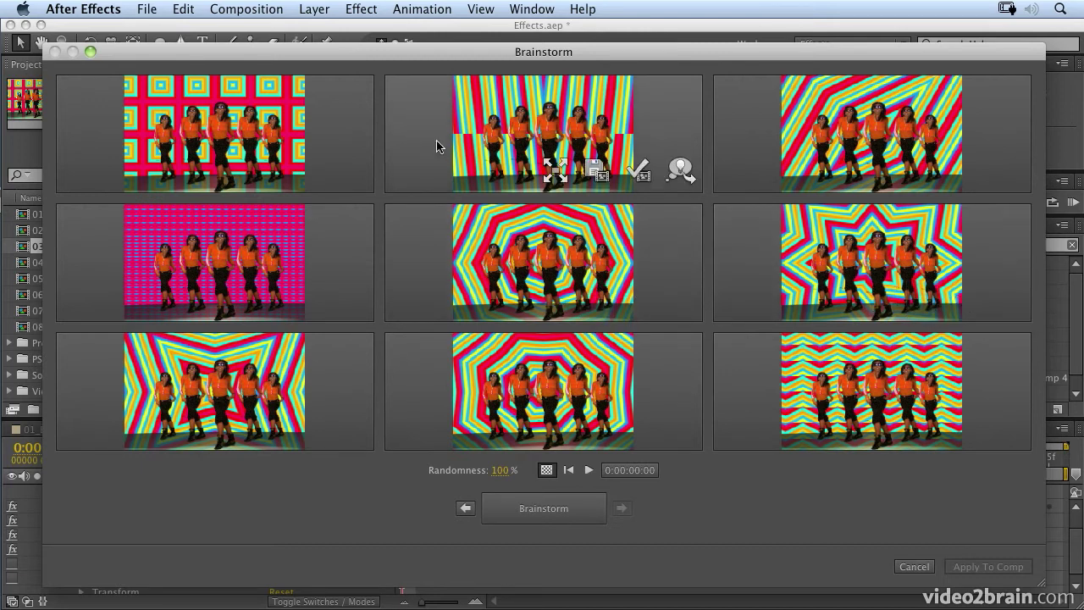
{"action": "left_click", "coordinate": [315, 172]}
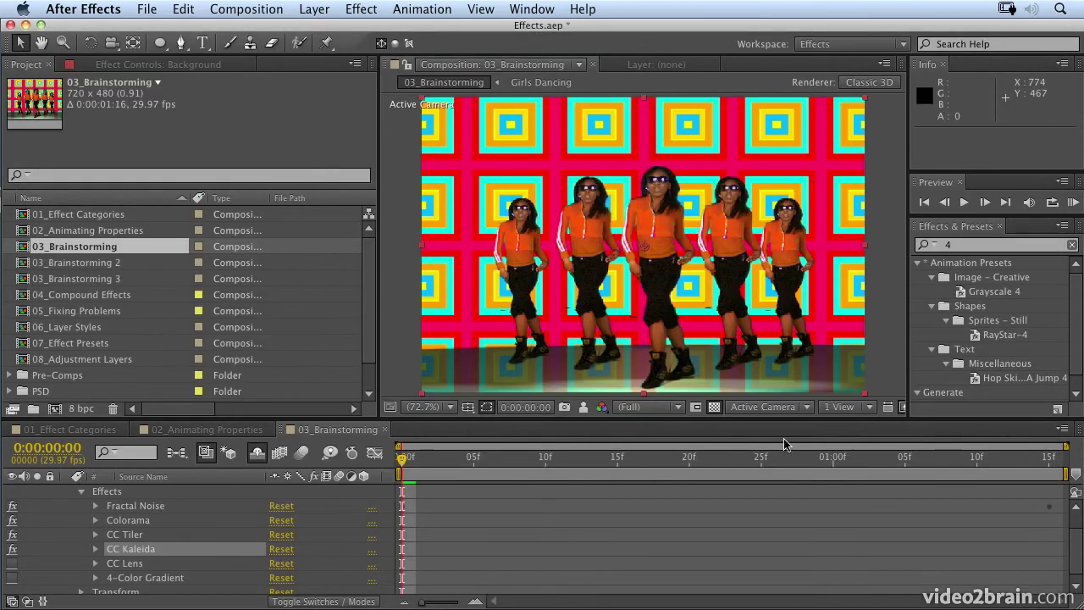
Step: Enable CC Lens and 4-Color Gradient and expand Colorama's Output Cycle properties
{"action": "left_click", "coordinate": [12, 563]}
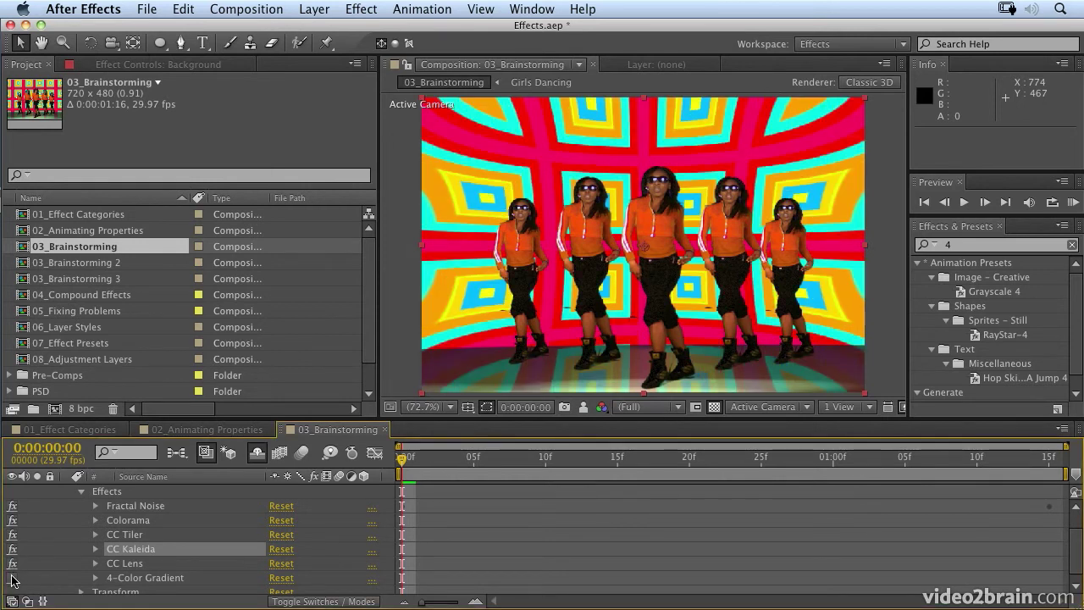
{"action": "left_click", "coordinate": [12, 578]}
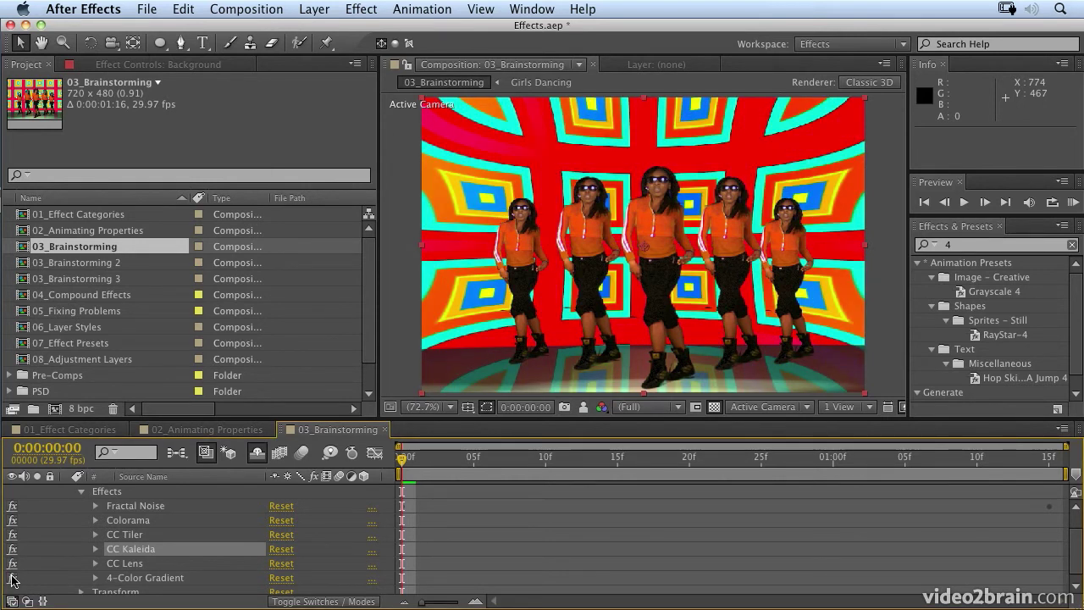
{"action": "left_click", "coordinate": [96, 520]}
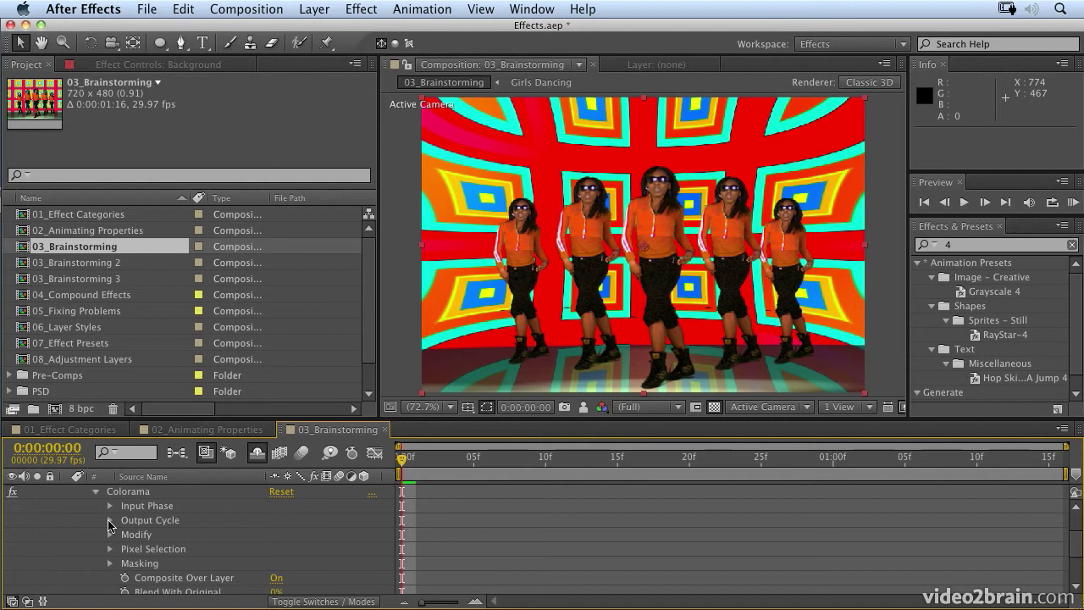
{"action": "left_click", "coordinate": [109, 520]}
Step: Try Brainstorming the Output Cycle property and dismiss the resulting warning
{"action": "left_click", "coordinate": [177, 535]}
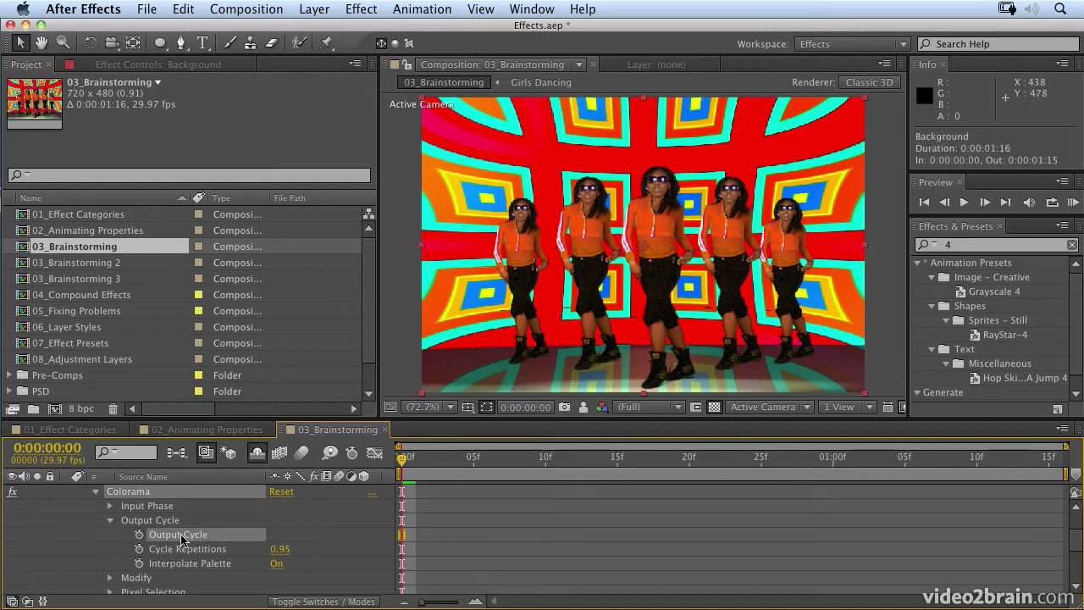
{"action": "left_click", "coordinate": [331, 453]}
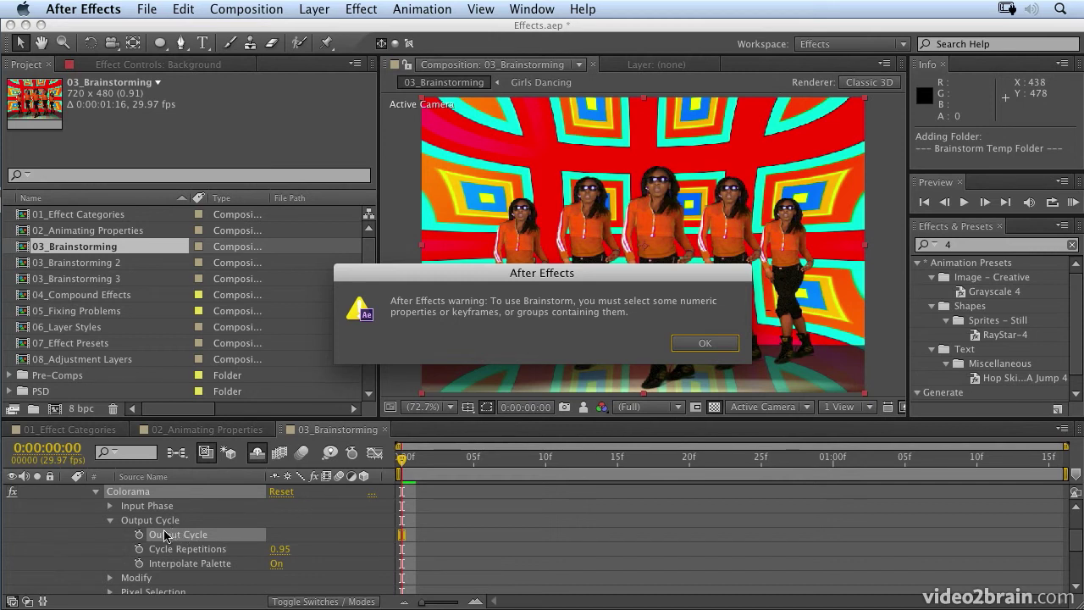
{"action": "left_click", "coordinate": [719, 344]}
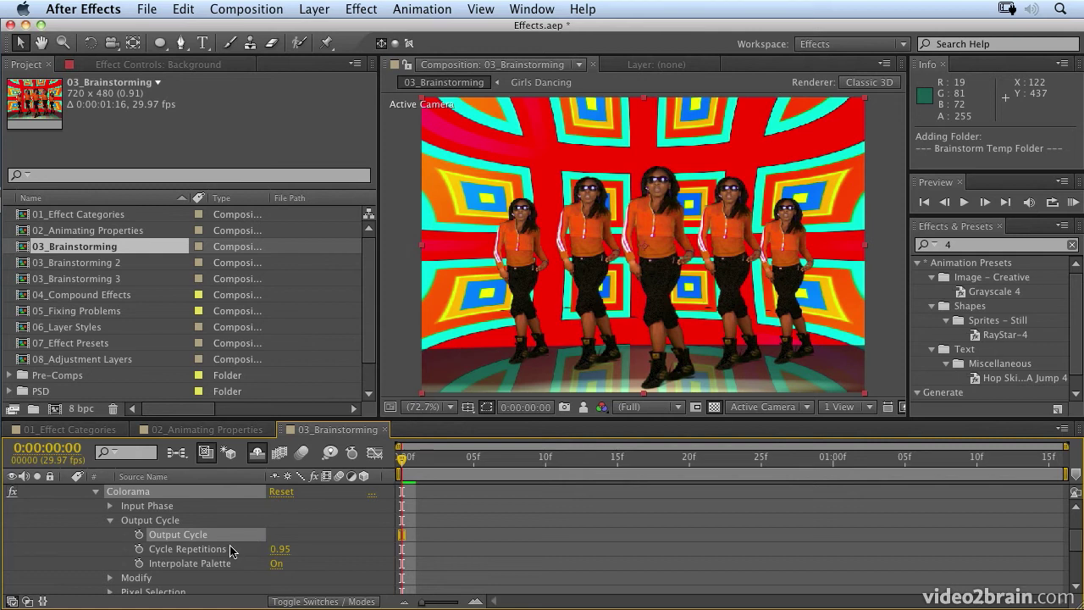
Step: Select the whole Colorama effect and generate its Brainstorm variations
{"action": "left_click", "coordinate": [145, 496]}
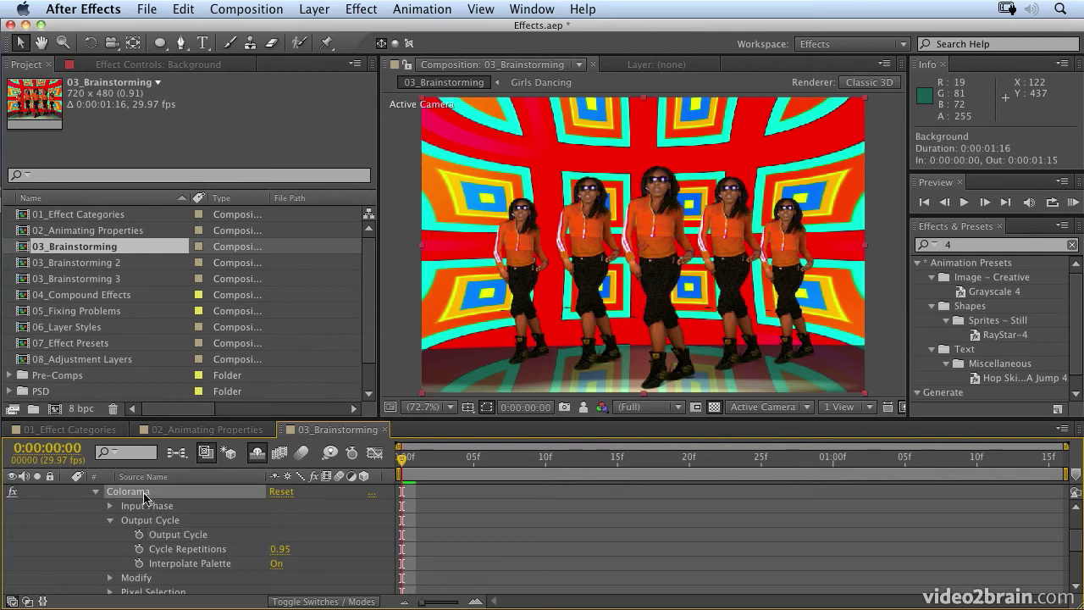
{"action": "left_click", "coordinate": [131, 520]}
{"action": "left_click", "coordinate": [138, 493]}
{"action": "left_click", "coordinate": [330, 453]}
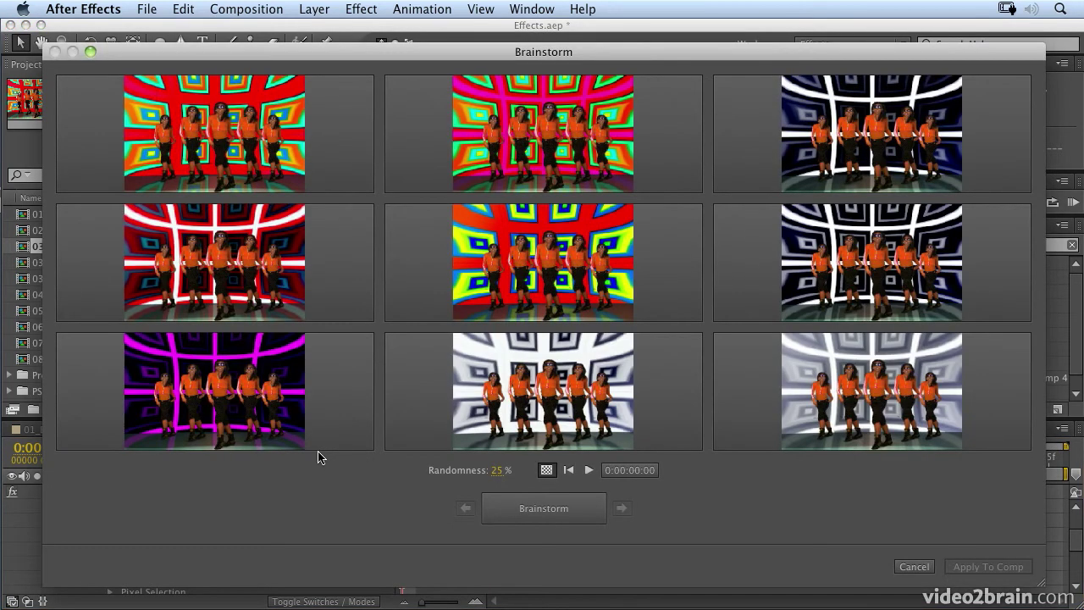
Step: Apply the middle-right black, white and navy grid Colorama variation to the composition
{"action": "mouse_move", "coordinate": [949, 261]}
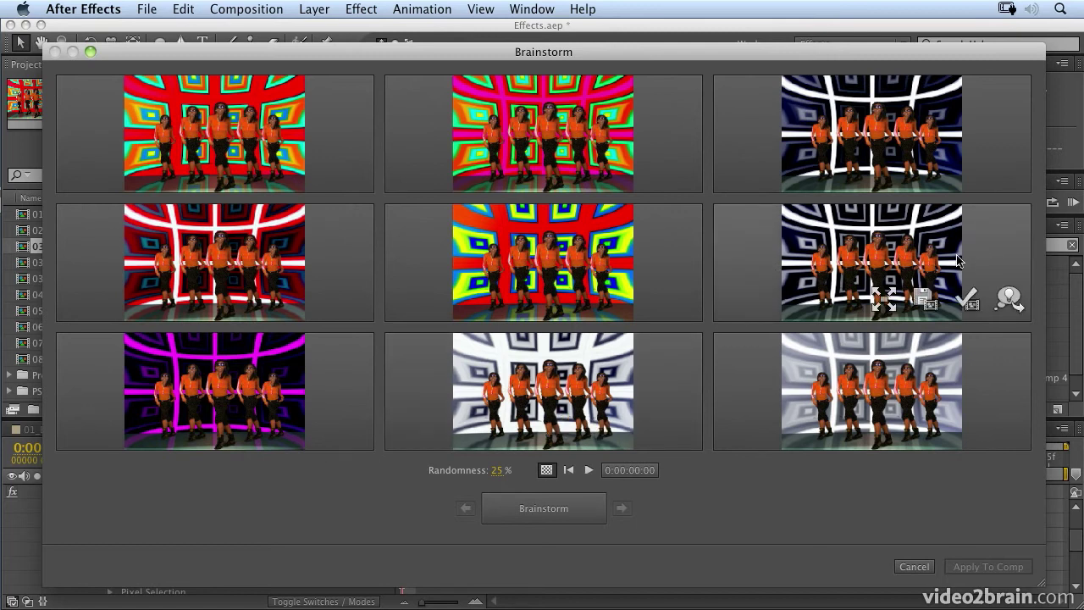
{"action": "left_click", "coordinate": [969, 301]}
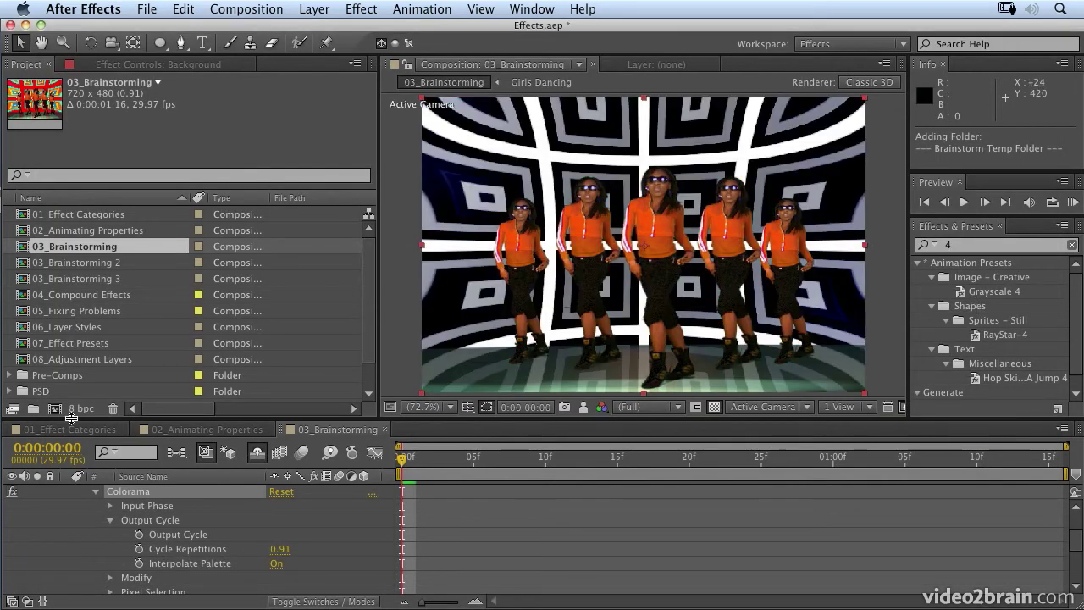
Step: Collapse the Colorama properties and the Background layer's effects list
{"action": "left_click", "coordinate": [96, 496]}
{"action": "scroll", "coordinate": [85, 508], "scroll_direction": "up", "scroll_amount": 2}
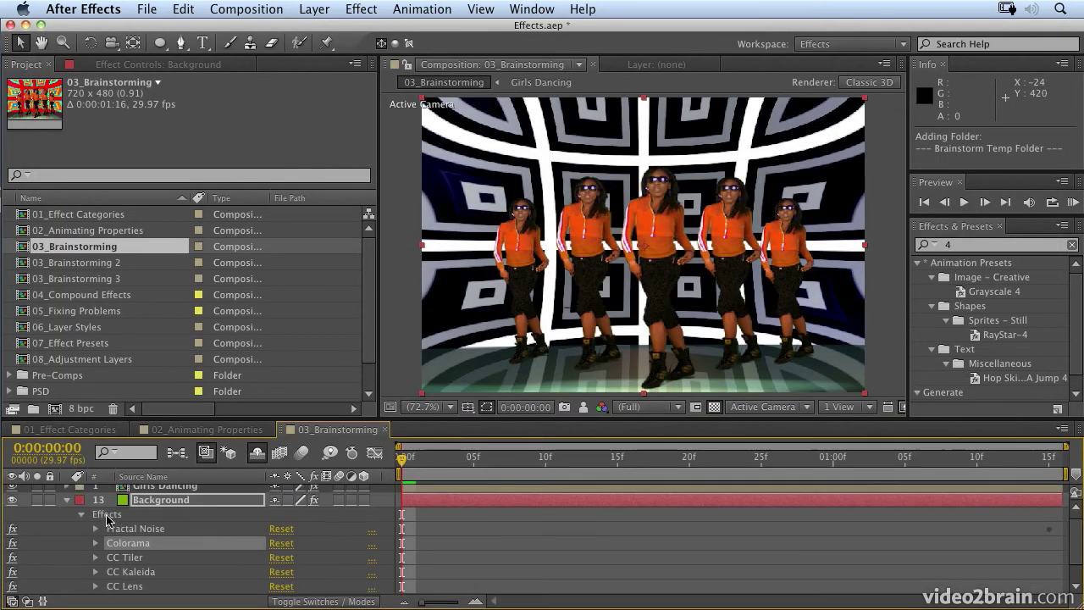
{"action": "left_click", "coordinate": [68, 507]}
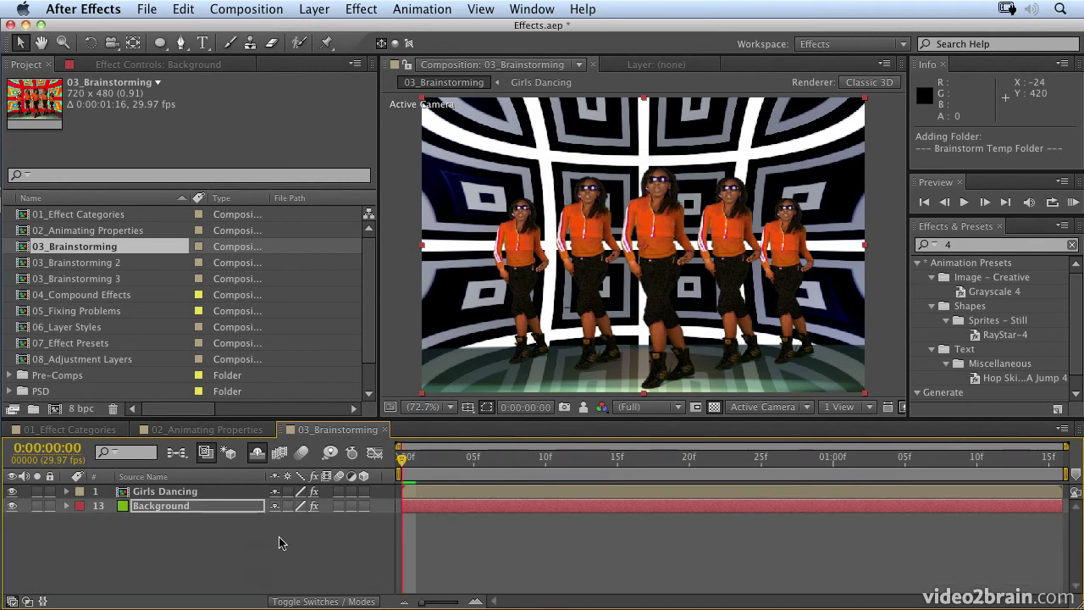
Step: Open 03_Brainstorming 2, 03_Brainstorming and finally 03_Brainstorming 3 from the Project panel
{"action": "double_click", "coordinate": [90, 267]}
{"action": "left_click", "coordinate": [91, 280]}
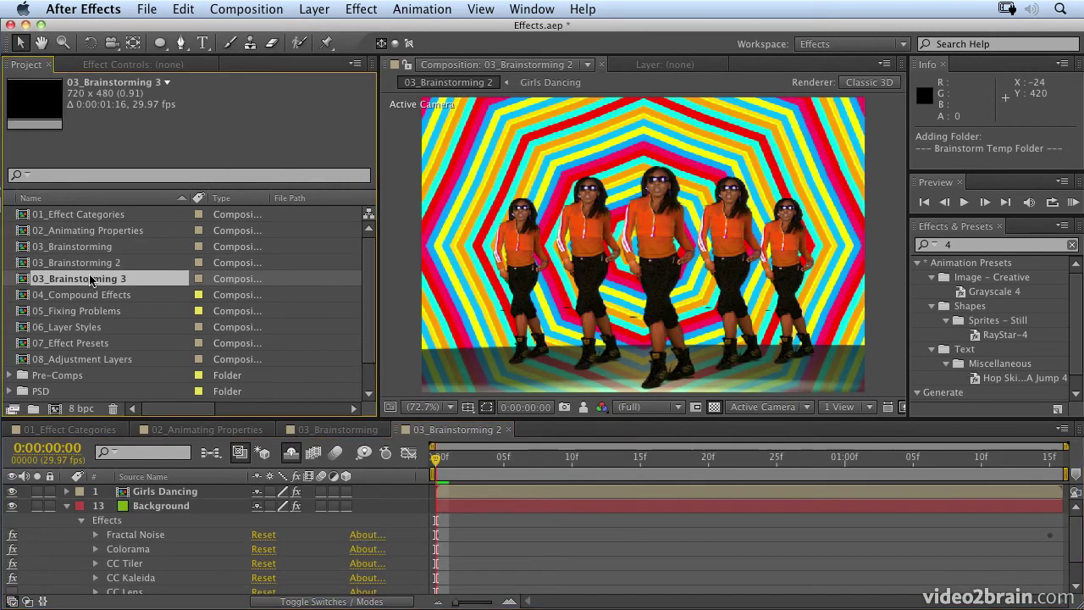
{"action": "double_click", "coordinate": [92, 279]}
{"action": "double_click", "coordinate": [88, 247]}
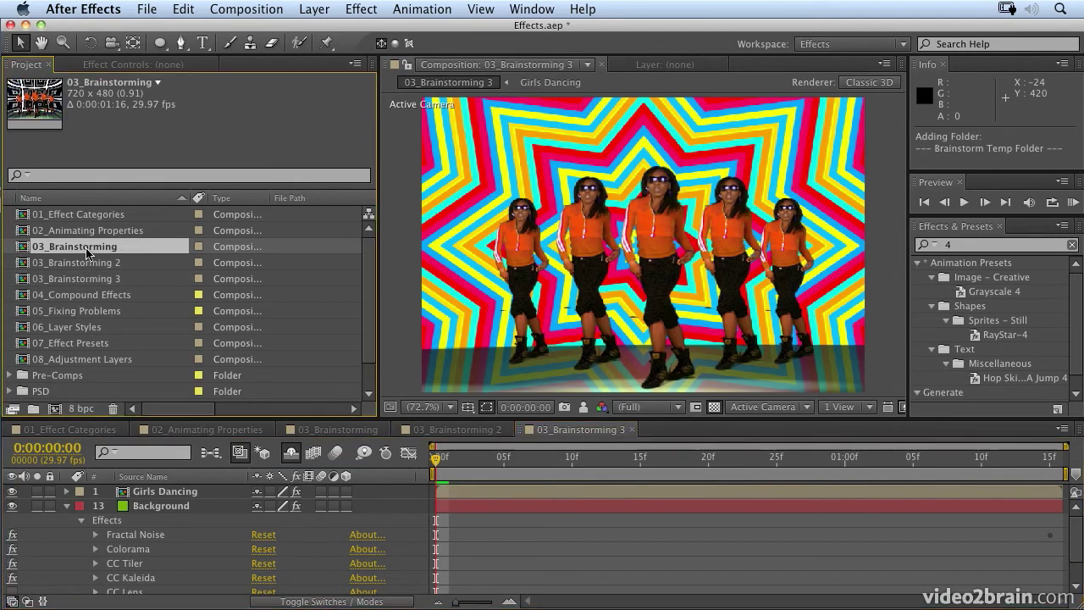
{"action": "double_click", "coordinate": [92, 280]}
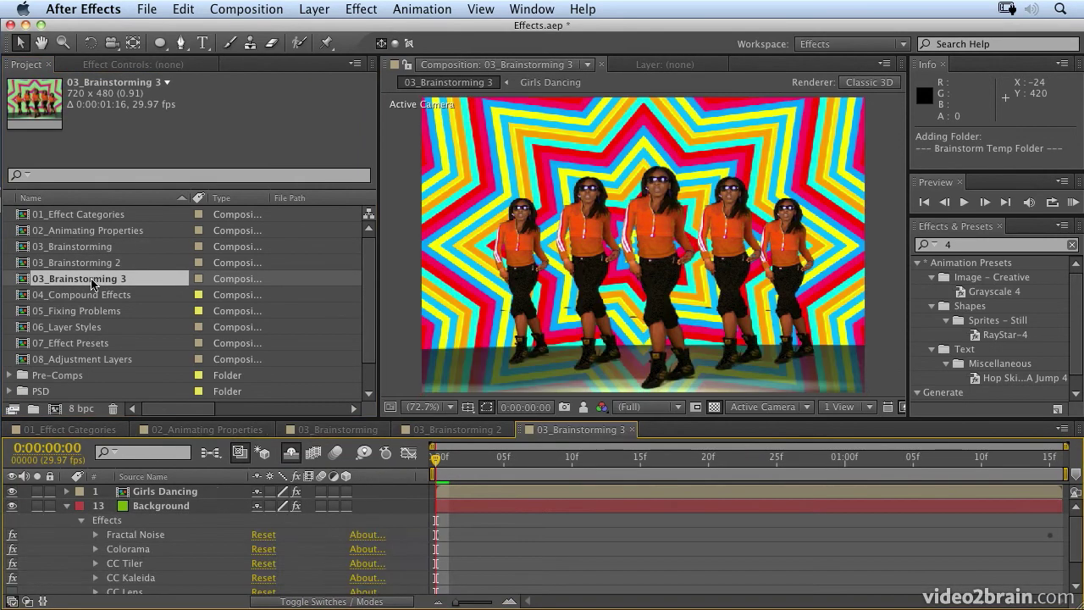
Step: Select the Background layer and marquee-select its six effects
{"action": "left_click", "coordinate": [161, 506]}
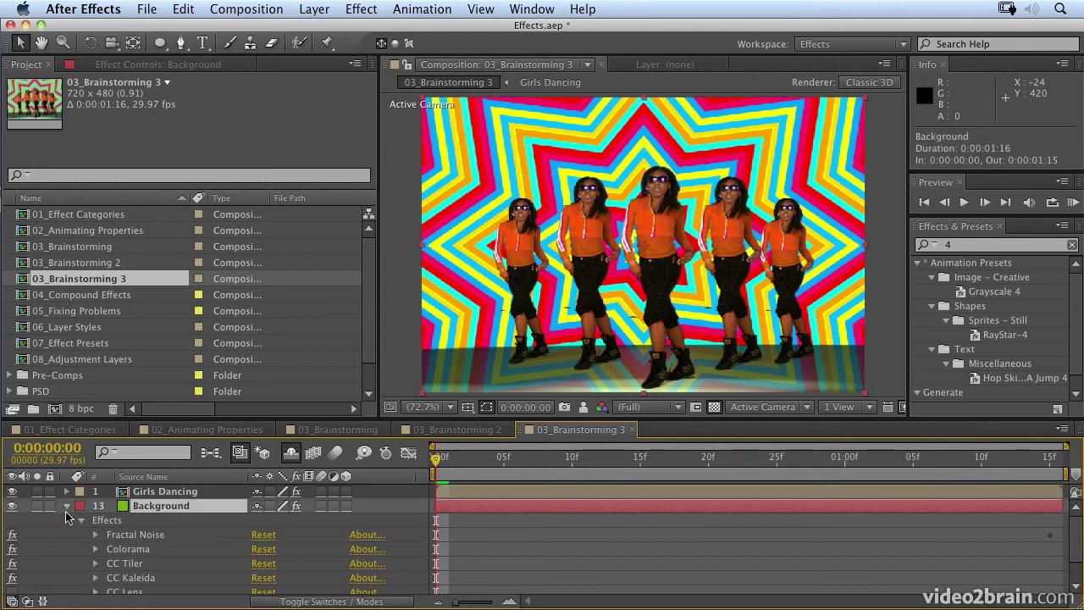
{"action": "left_click_drag", "start_coordinate": [73, 529], "coordinate": [169, 580]}
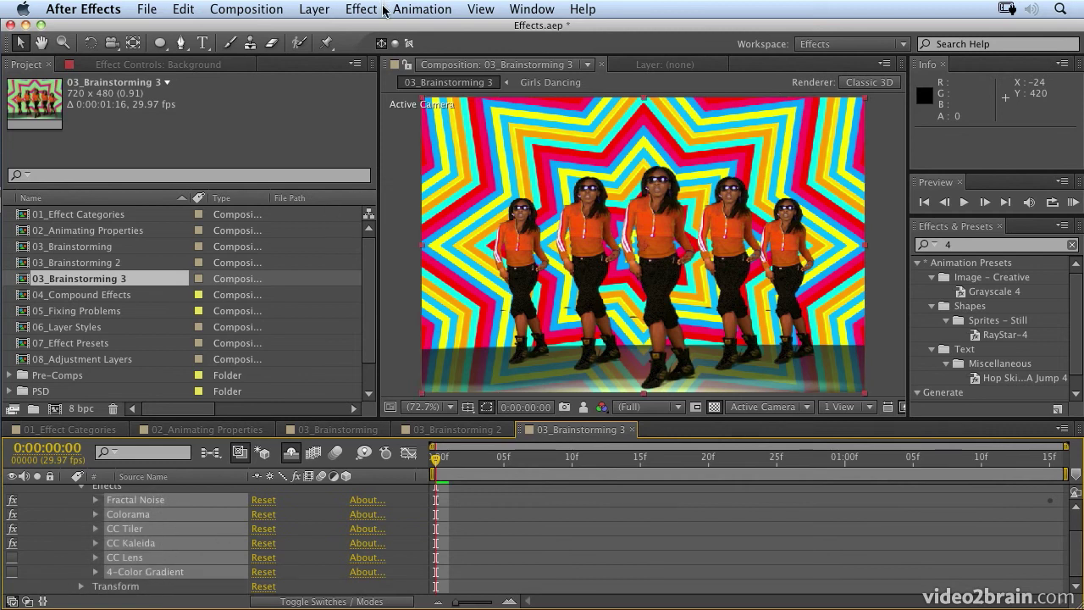
{"action": "left_click", "coordinate": [421, 10]}
Step: Start Save Animation Preset and browse to Applications > Adobe After Effects CS6 > Presets
{"action": "left_click", "coordinate": [415, 31]}
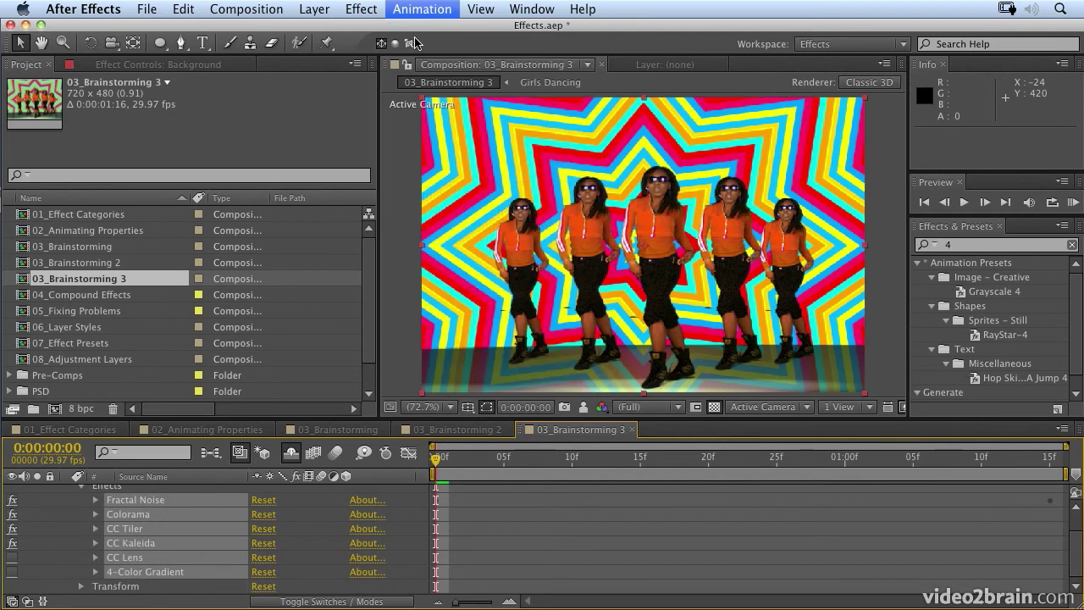
{"action": "left_click", "coordinate": [466, 158]}
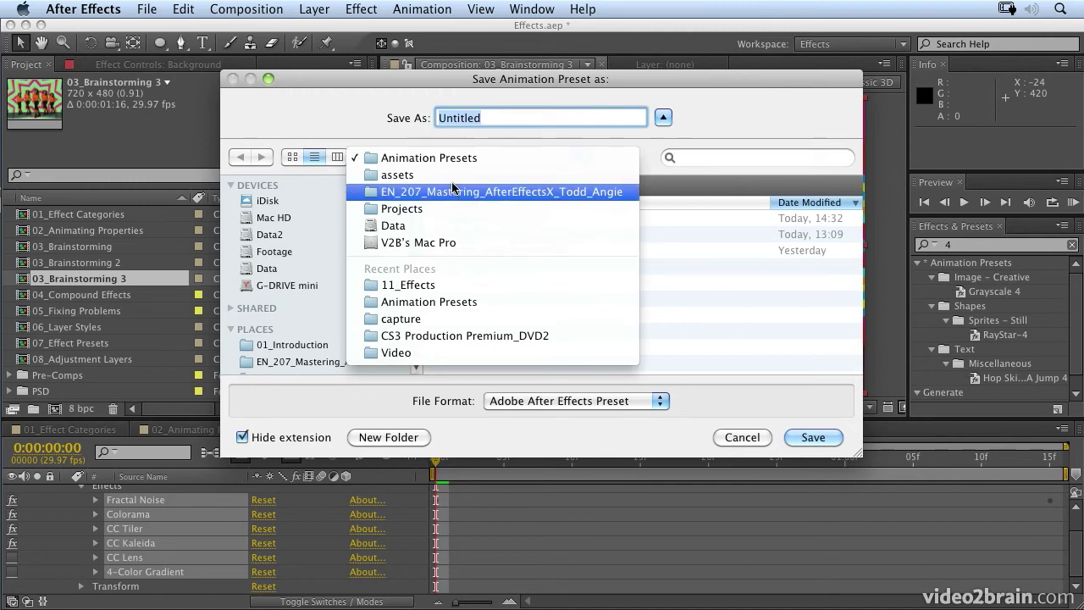
{"action": "left_click", "coordinate": [289, 321]}
{"action": "scroll", "coordinate": [284, 320], "scroll_direction": "down", "scroll_amount": 5}
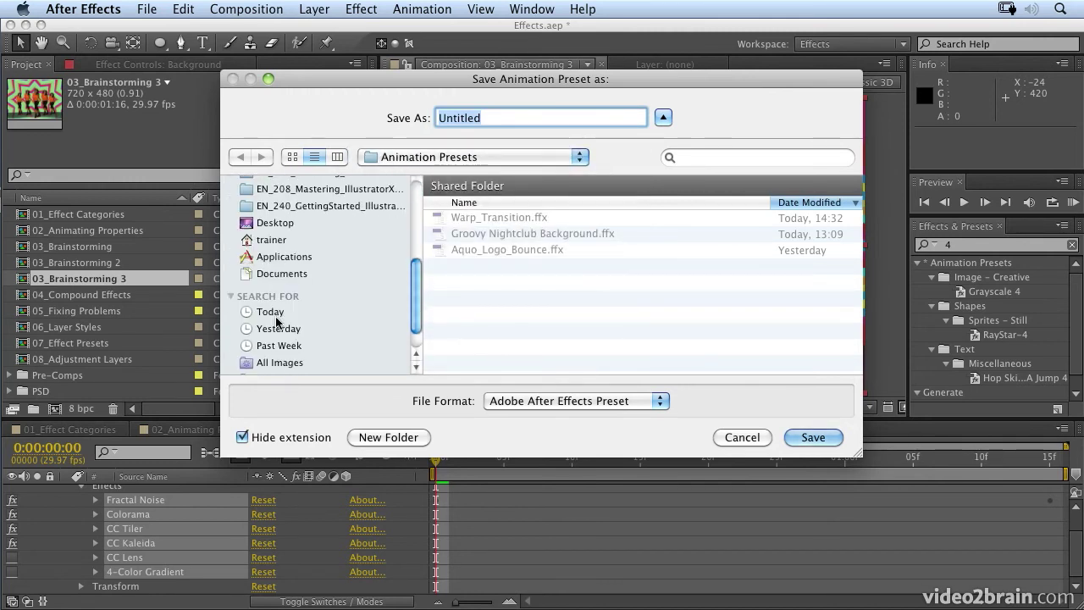
{"action": "left_click", "coordinate": [285, 258]}
{"action": "double_click", "coordinate": [478, 195]}
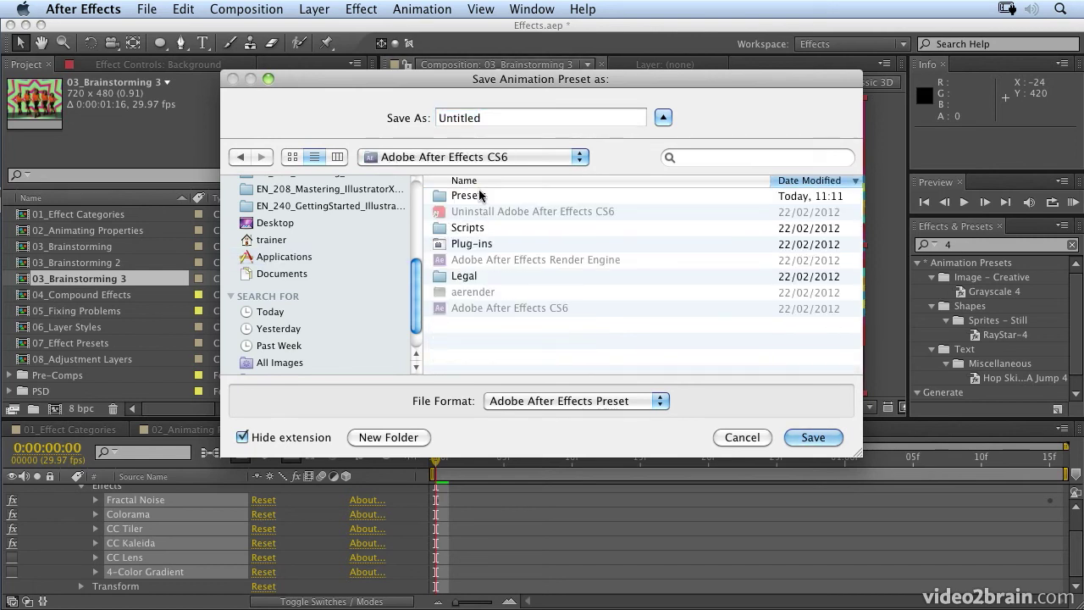
{"action": "double_click", "coordinate": [478, 196]}
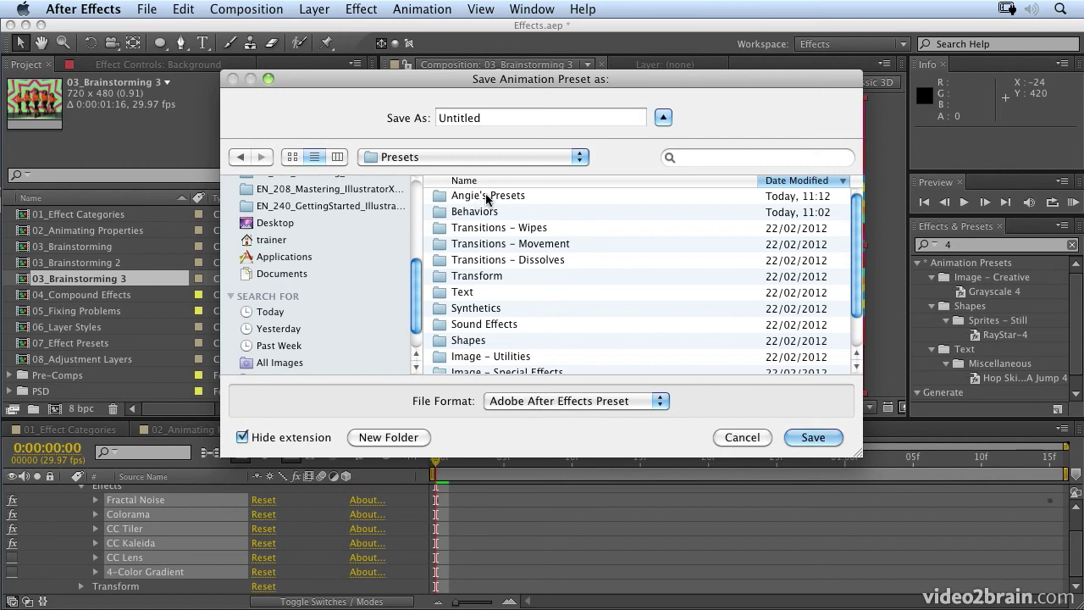
{"action": "double_click", "coordinate": [487, 198]}
Step: Create a Backgrounds folder and save the preset there as 'Funky colored Background'
{"action": "left_click", "coordinate": [405, 438]}
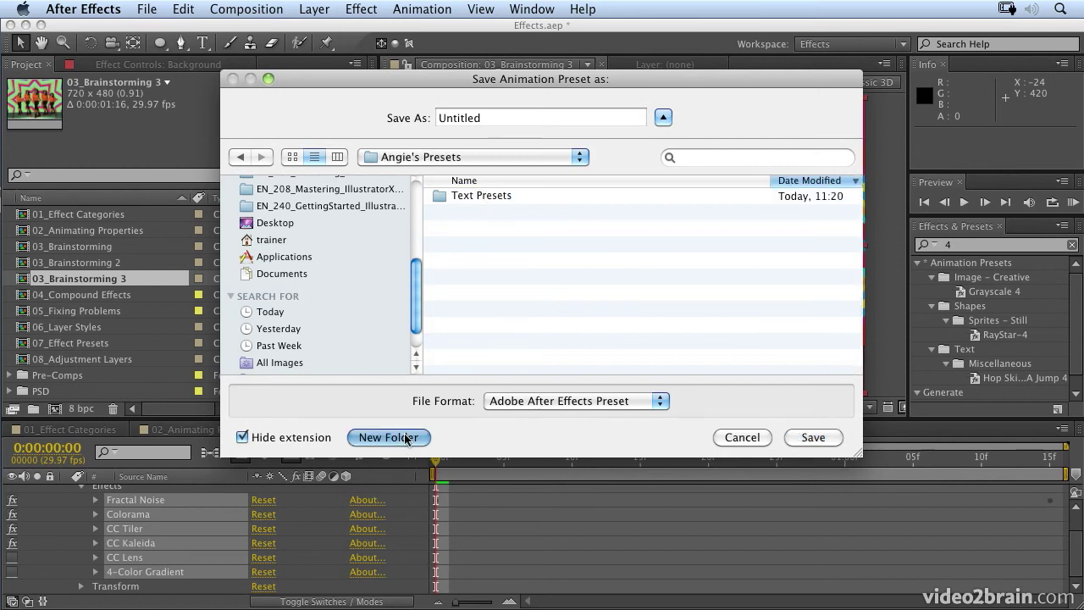
{"action": "type", "text": "Bac"}
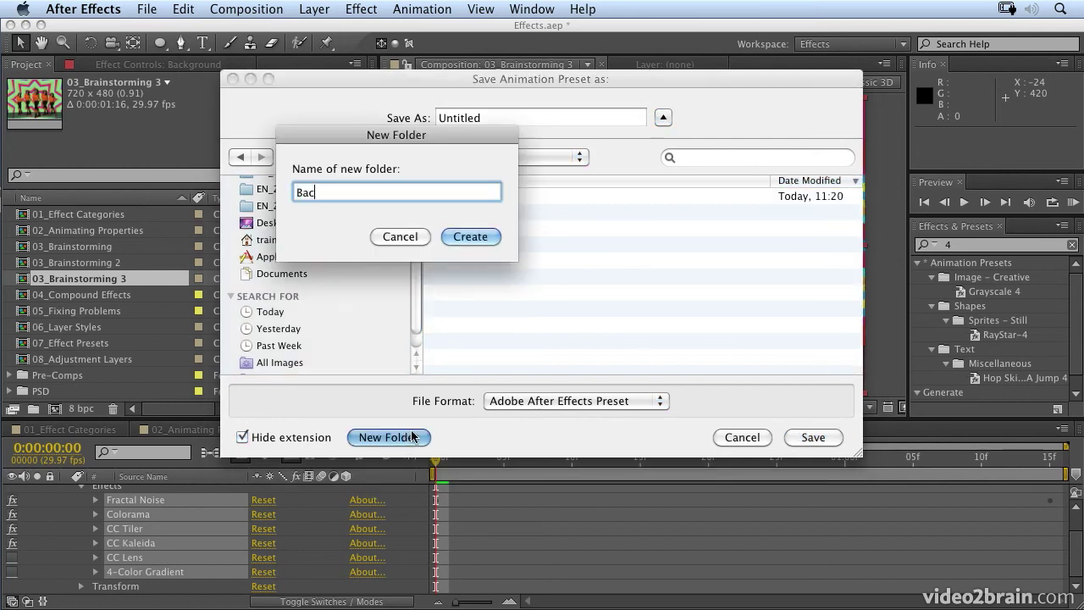
{"action": "type", "text": "kgrounds"}
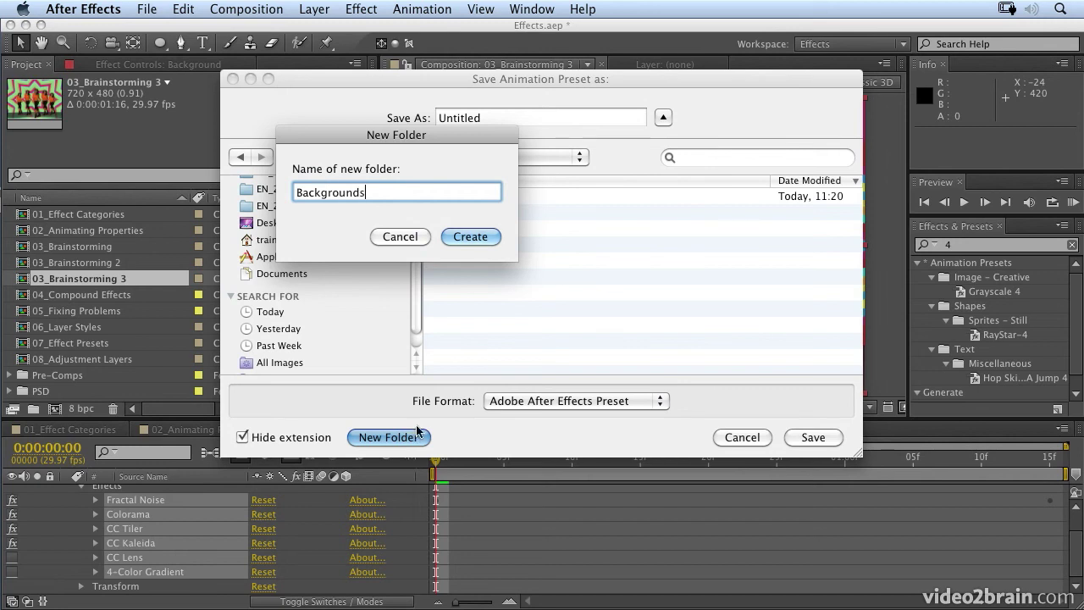
{"action": "left_click", "coordinate": [468, 237]}
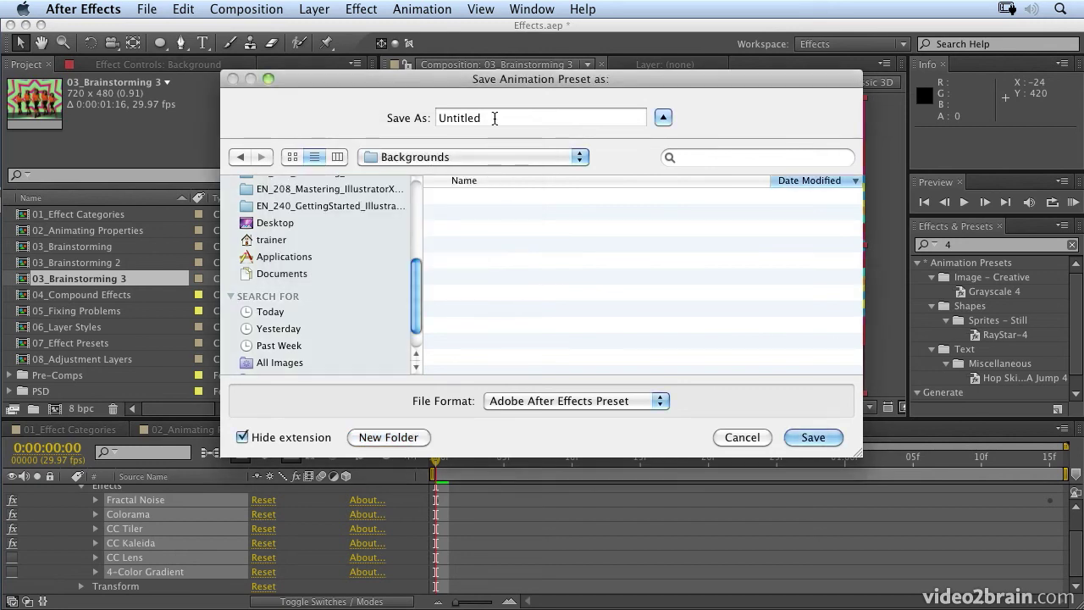
{"action": "double_click", "coordinate": [495, 118]}
{"action": "type", "text": "F"}
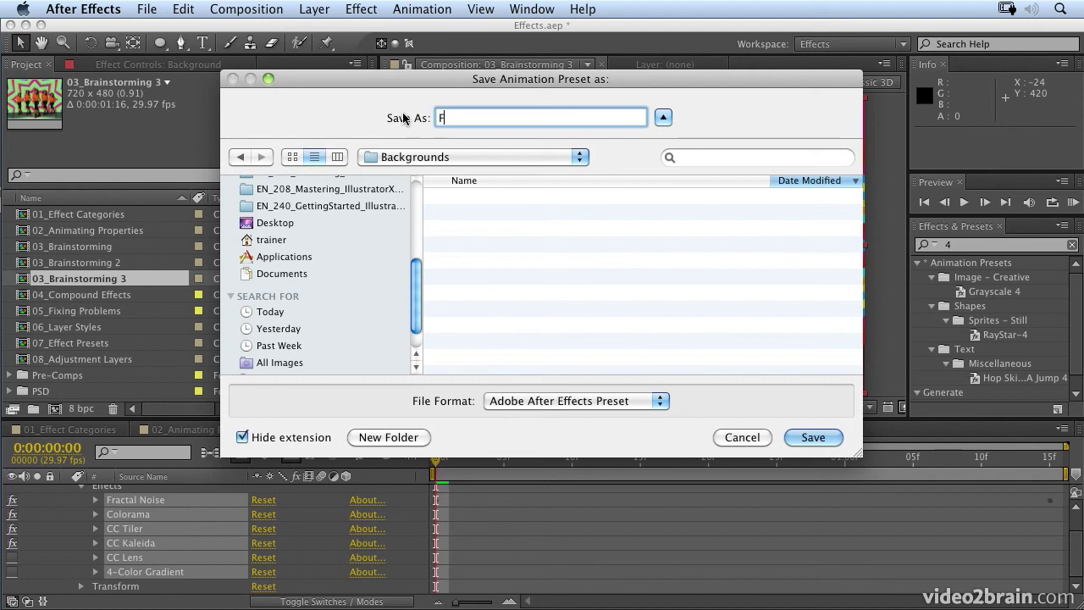
{"action": "type", "text": "unky colored Backg"}
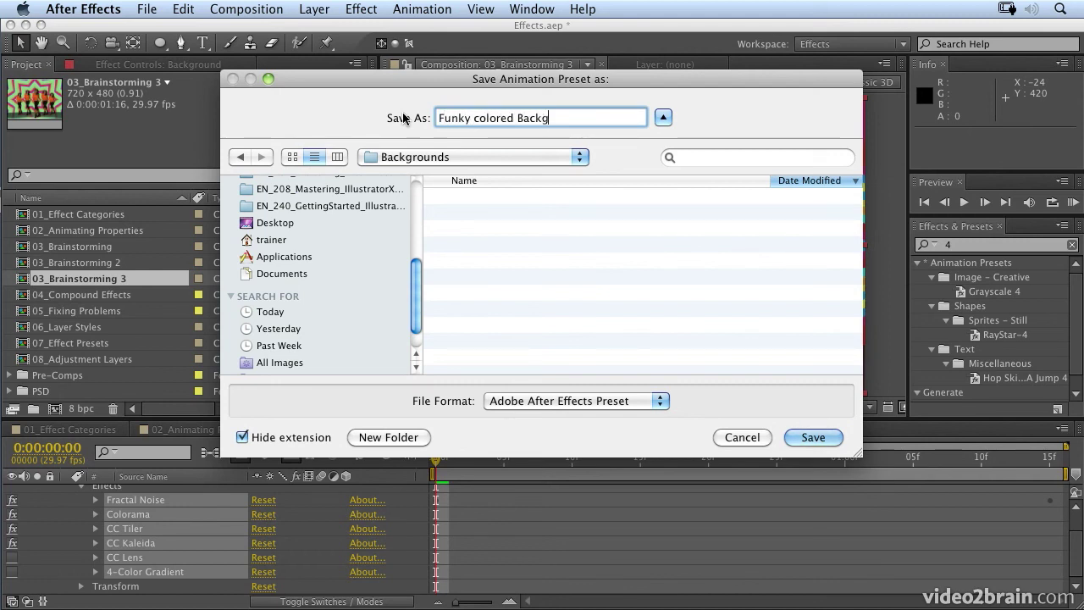
{"action": "type", "text": "round"}
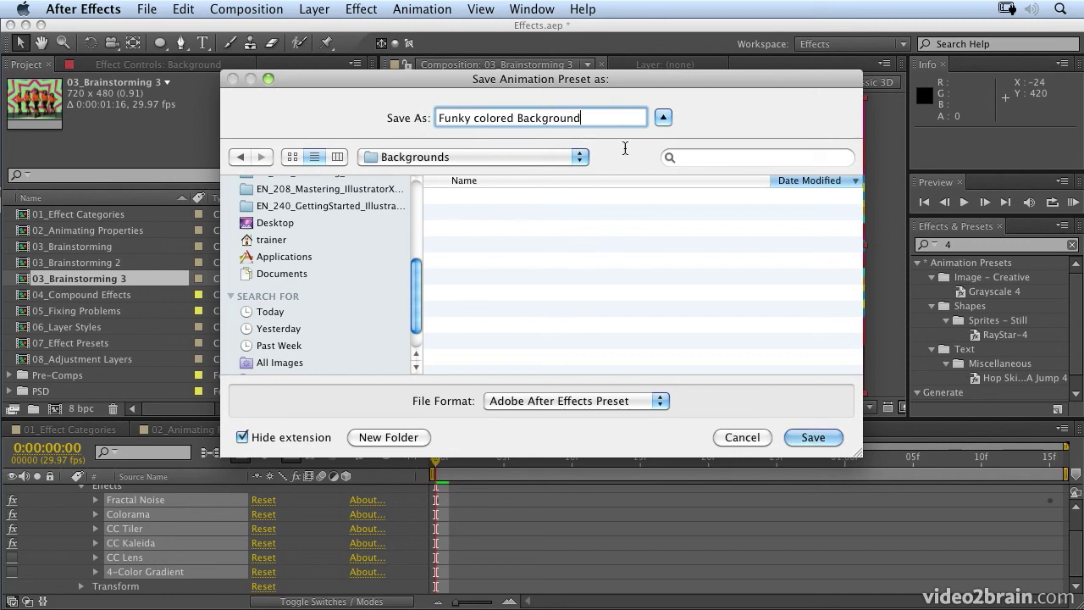
{"action": "left_click", "coordinate": [813, 437]}
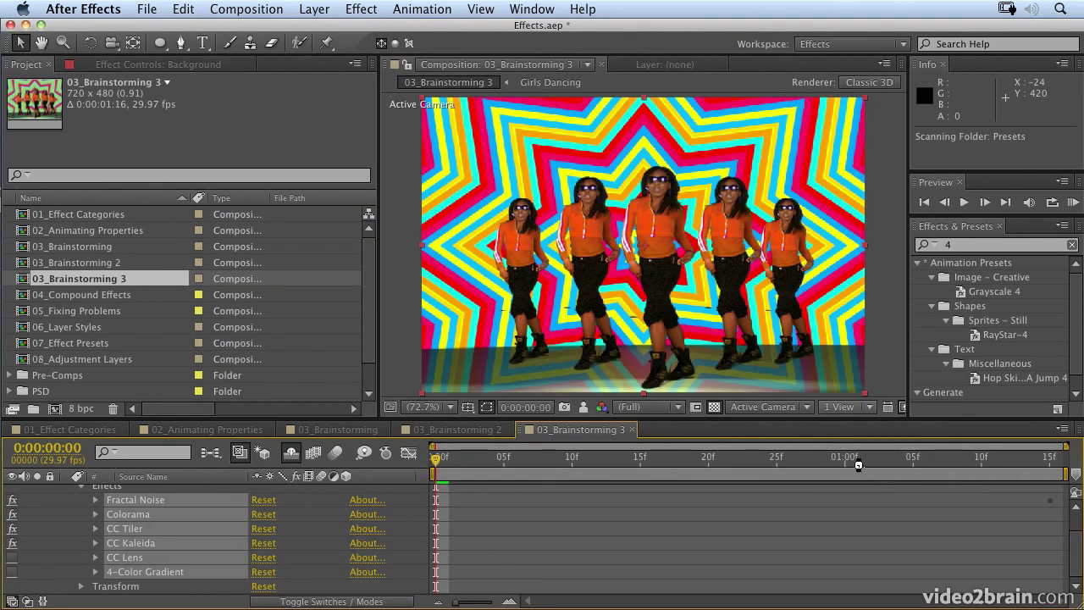